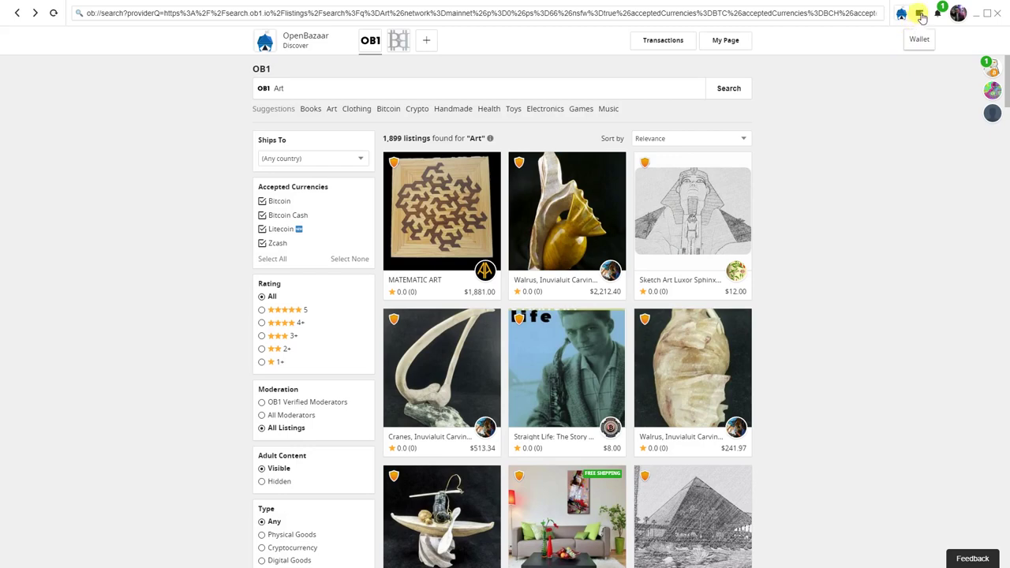
Open the wallet and switch through Bitcoin and Bitcoin Cash back to Litecoin
click(921, 15)
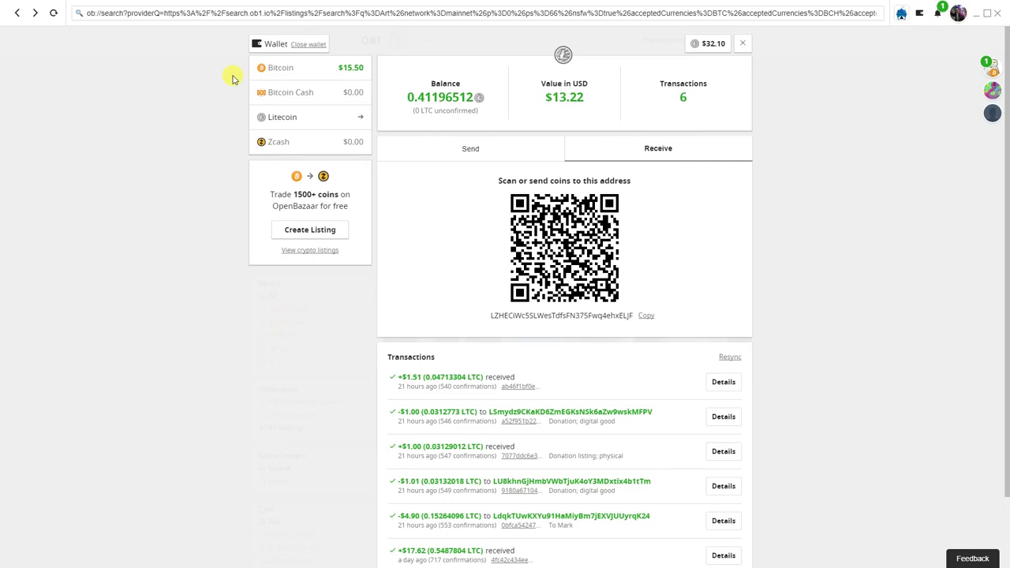
click(281, 69)
click(285, 94)
click(278, 117)
Copy the Litecoin receive address and show the Litecoin send form
mouse_move(468, 110)
mouse_down()
mouse_move(406, 100)
mouse_move(422, 113)
mouse_move(484, 120)
mouse_up()
click(545, 316)
click(507, 153)
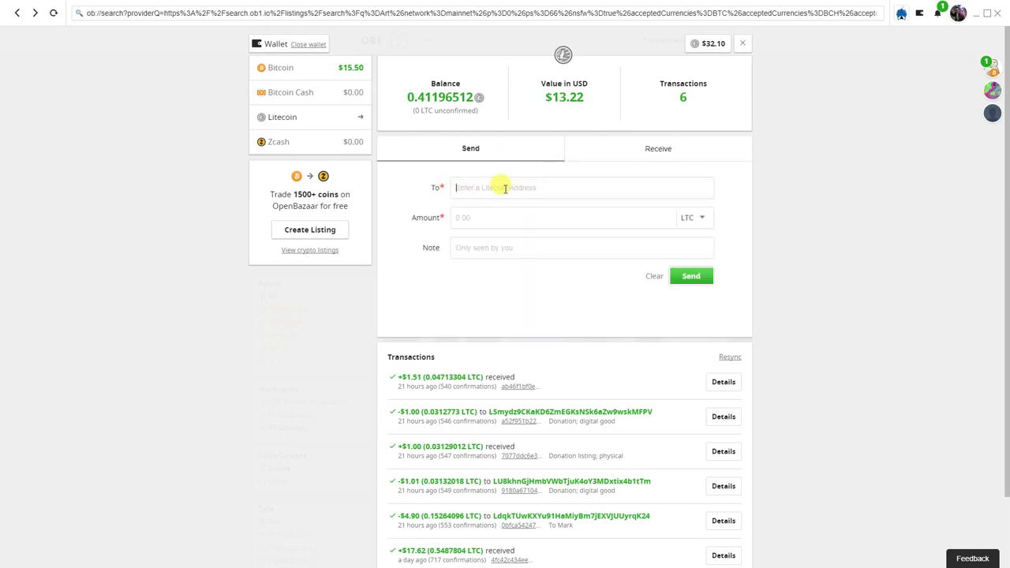
Change the Litecoin send amount currency from LTC to USD
click(509, 215)
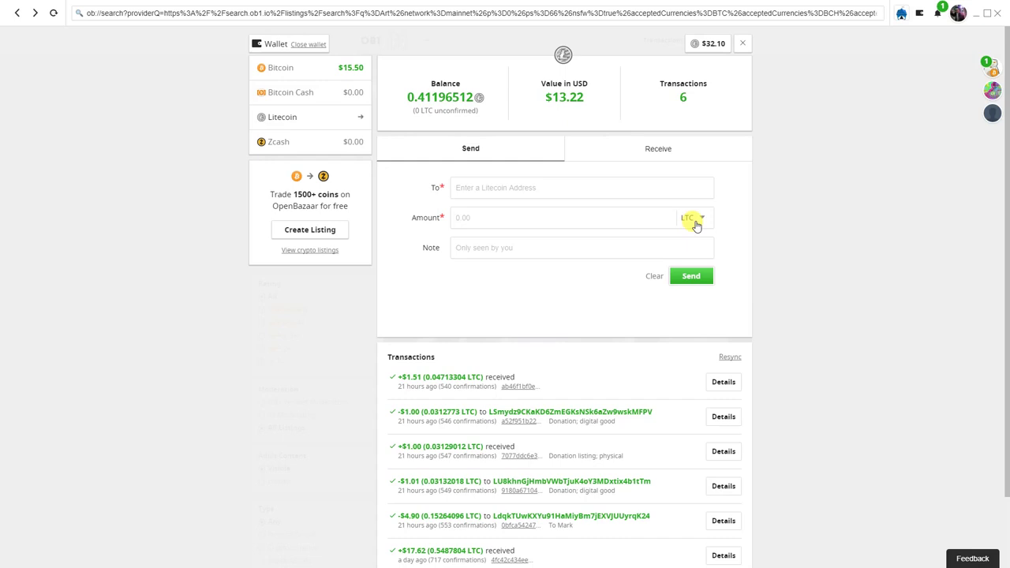
click(696, 227)
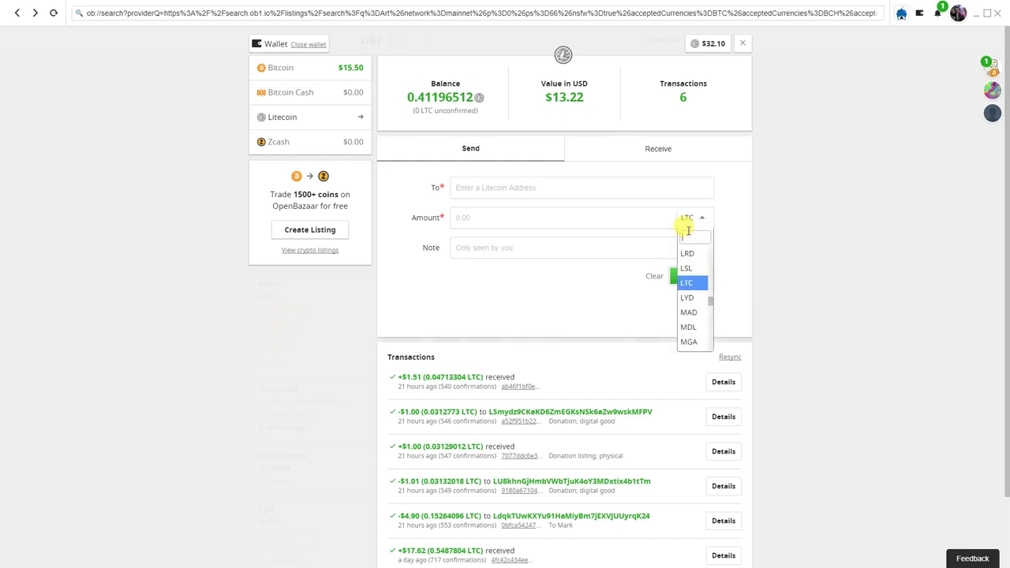
text(usd)
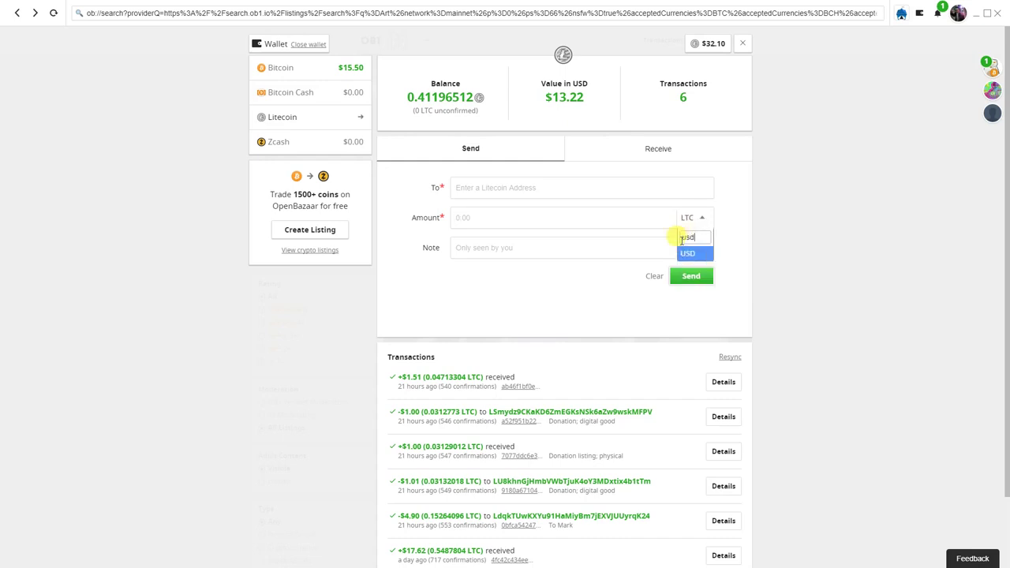
click(694, 253)
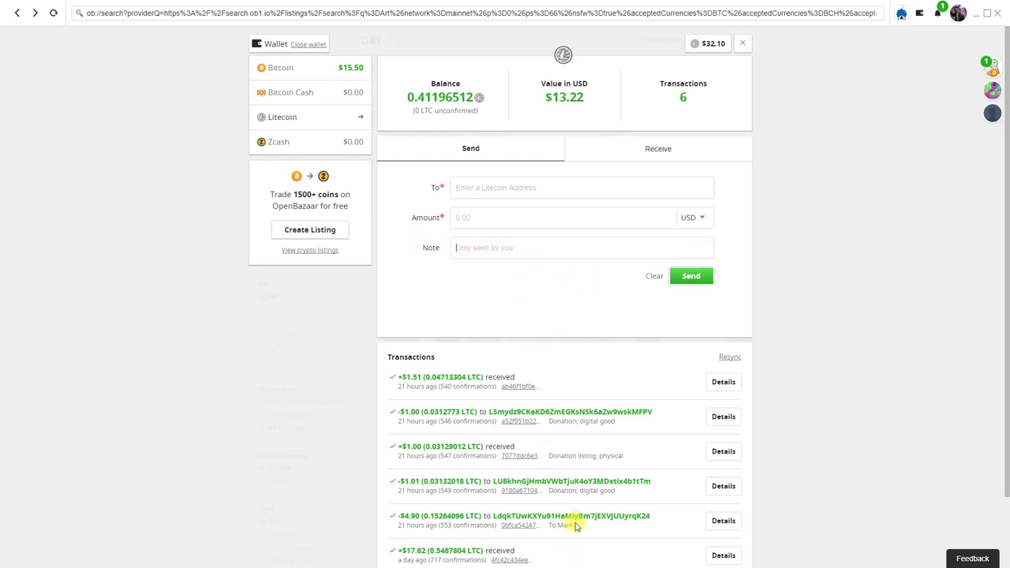
Review the Litecoin transaction list, including the fifth transaction's memo
drag(548, 526, 591, 530)
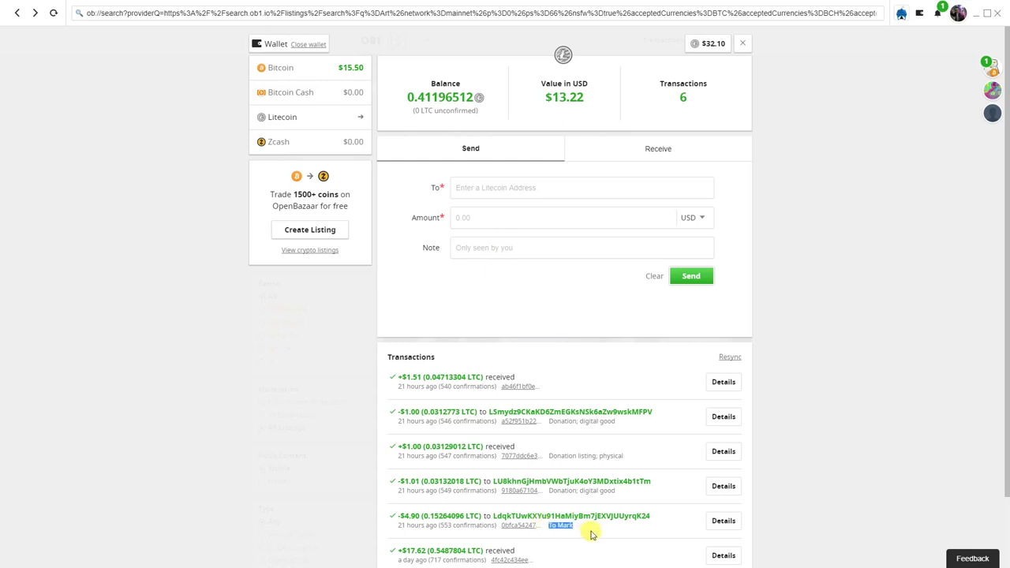
click(592, 533)
scroll(591, 534, down, 1)
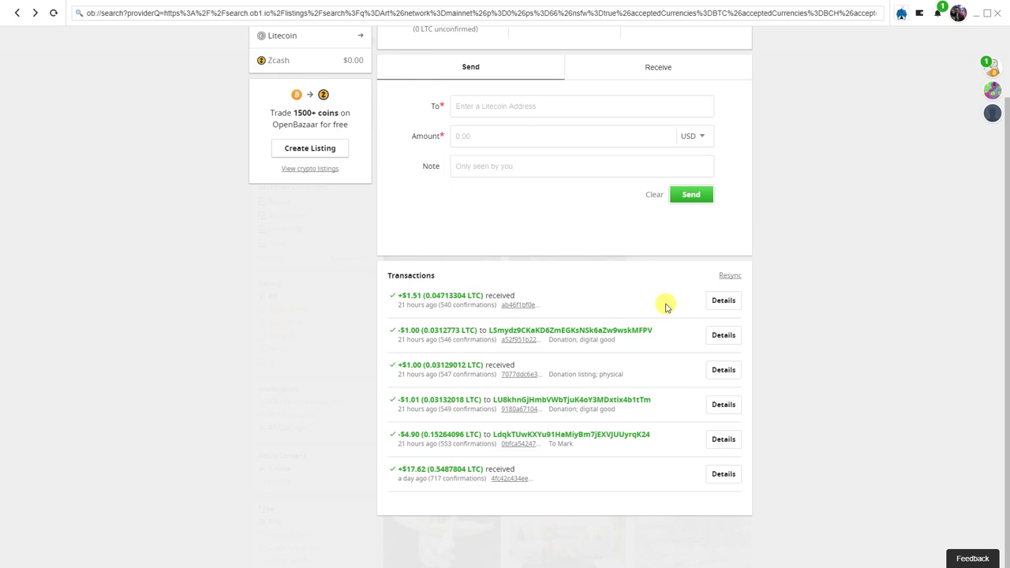
scroll(666, 307, up, 1)
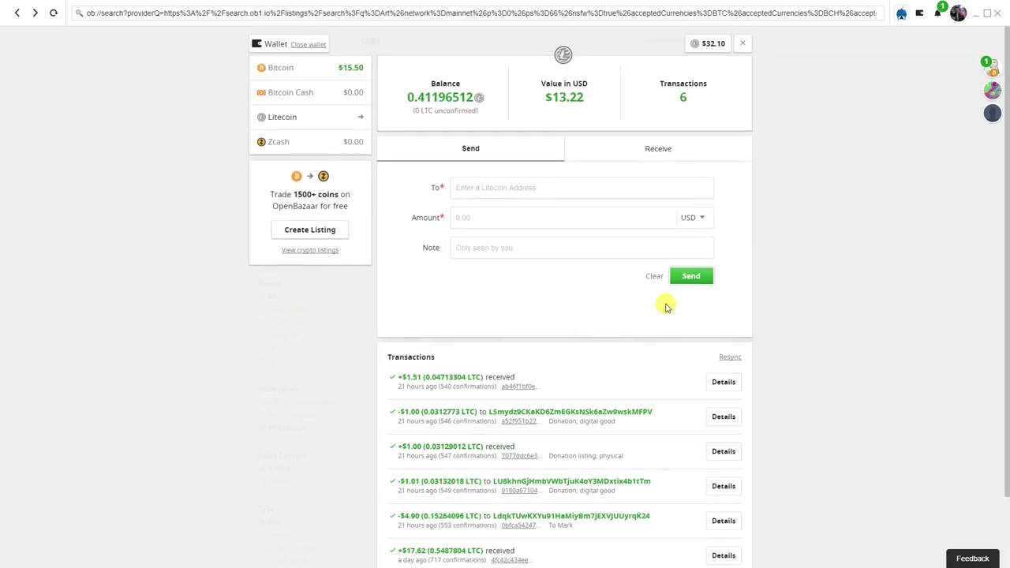
Open the Zcash wallet and refresh it to load the incoming 0.3 ZEC transaction
click(343, 144)
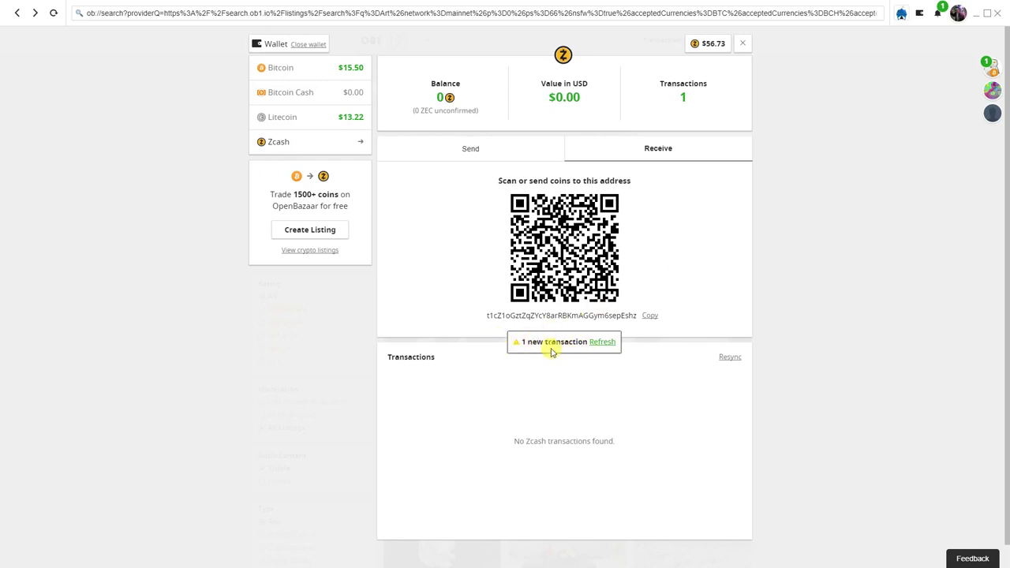
click(602, 344)
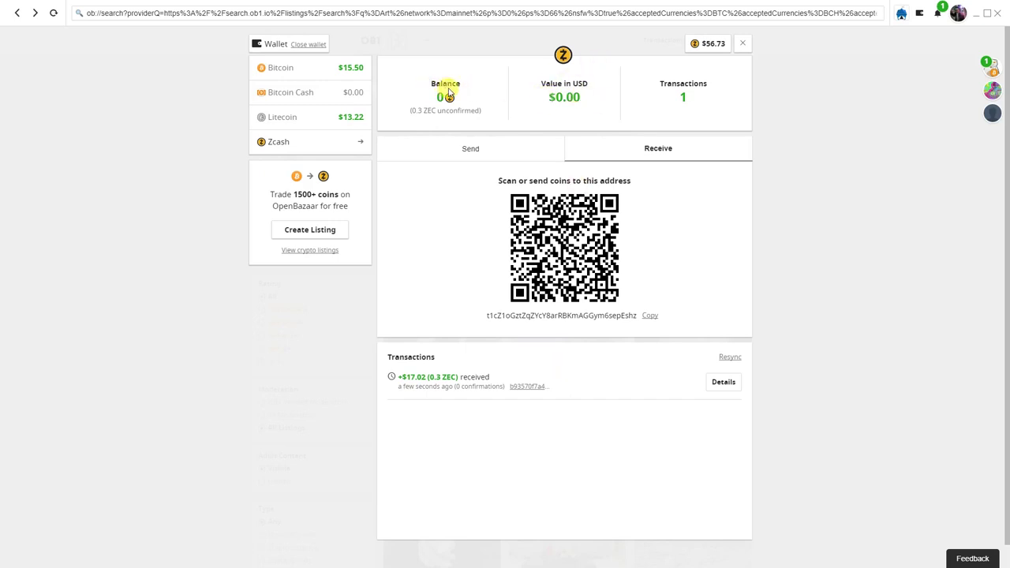
drag(487, 114, 402, 103)
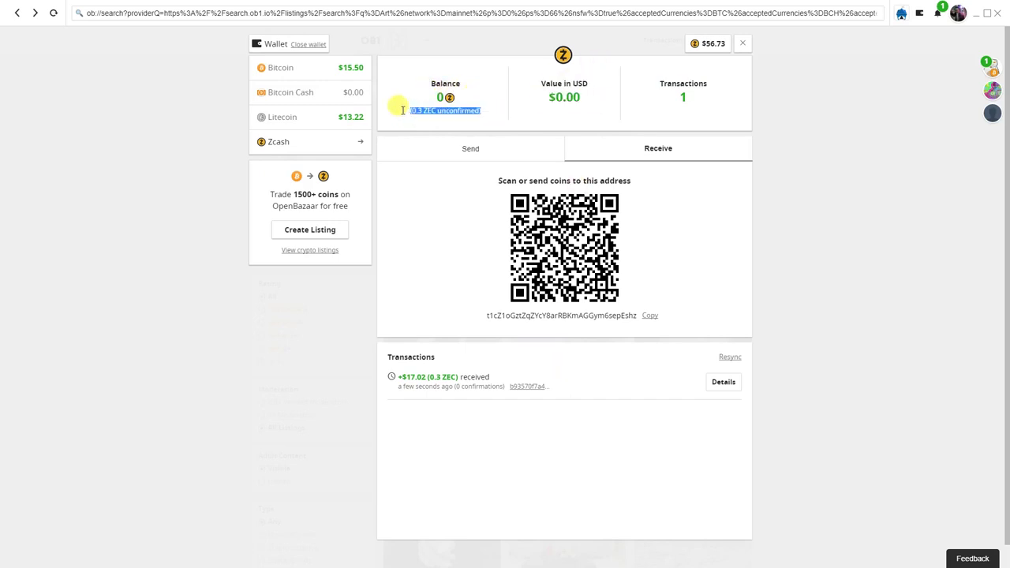
click(446, 118)
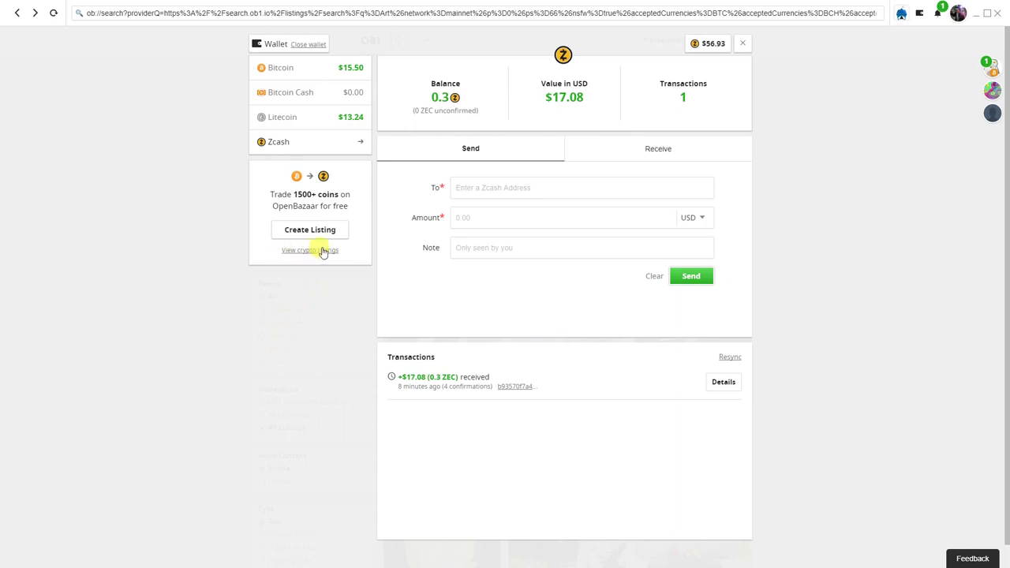
Open the cryptocurrency trade listings and browse through them
click(295, 250)
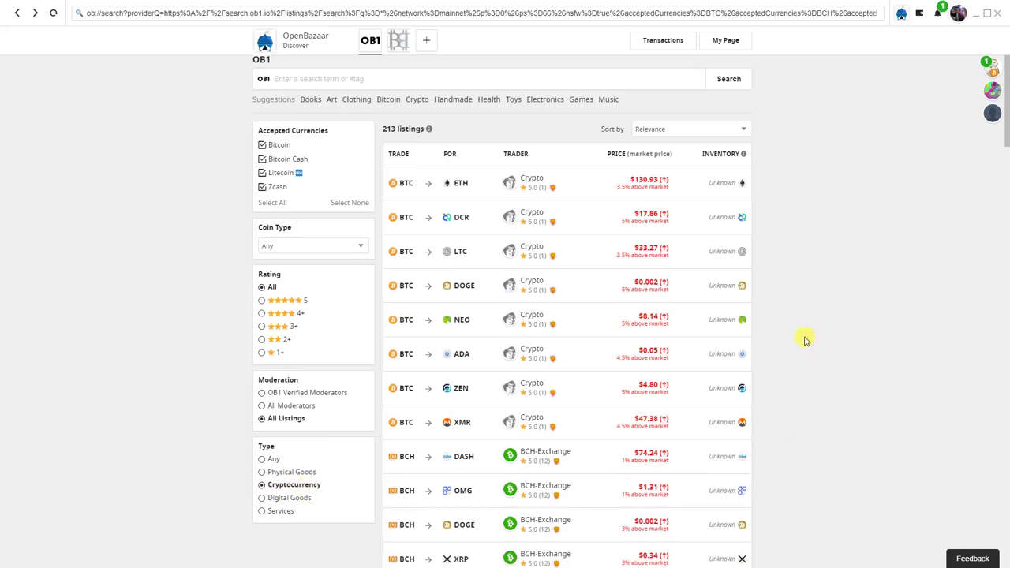
scroll(805, 340, down, 2)
scroll(805, 340, down, 3)
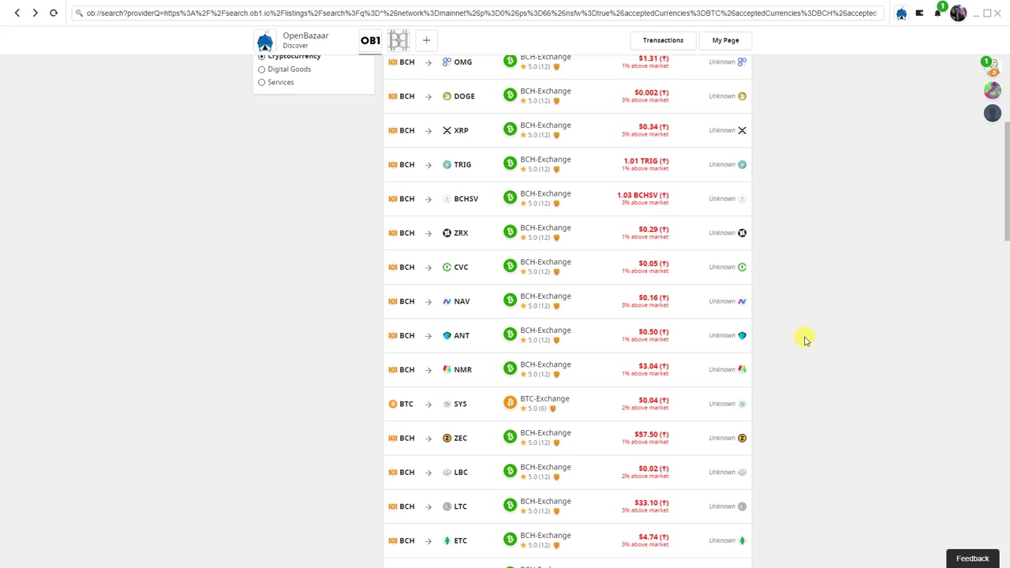
scroll(805, 340, down, 1)
scroll(805, 341, down, 1)
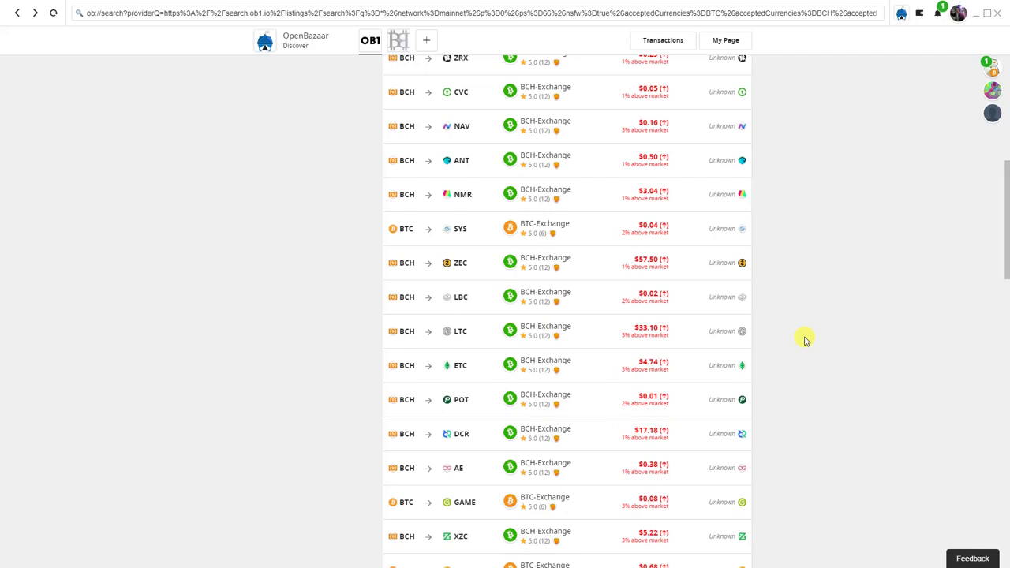
scroll(805, 340, down, 4)
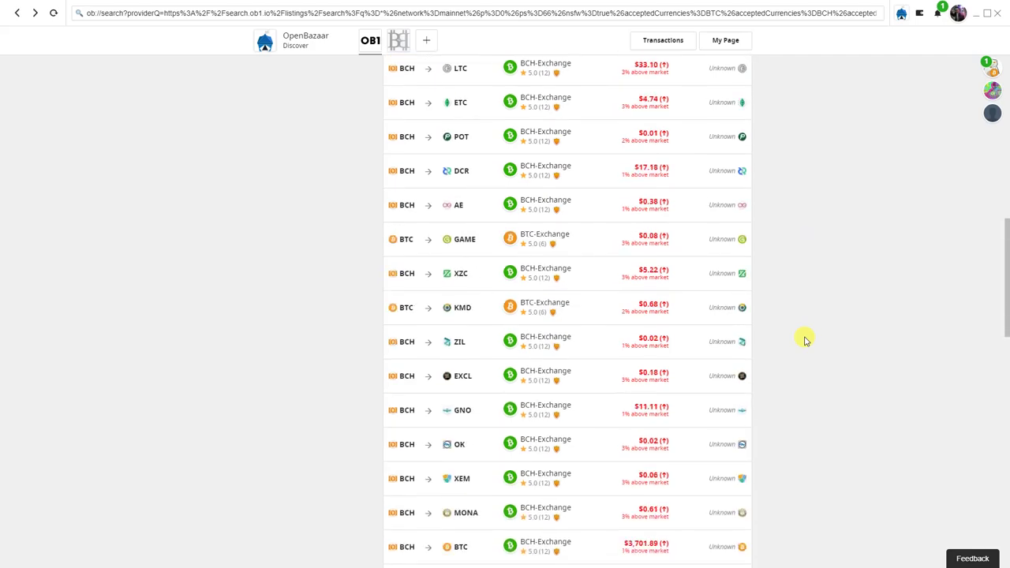
scroll(805, 340, down, 2)
scroll(805, 340, up, 7)
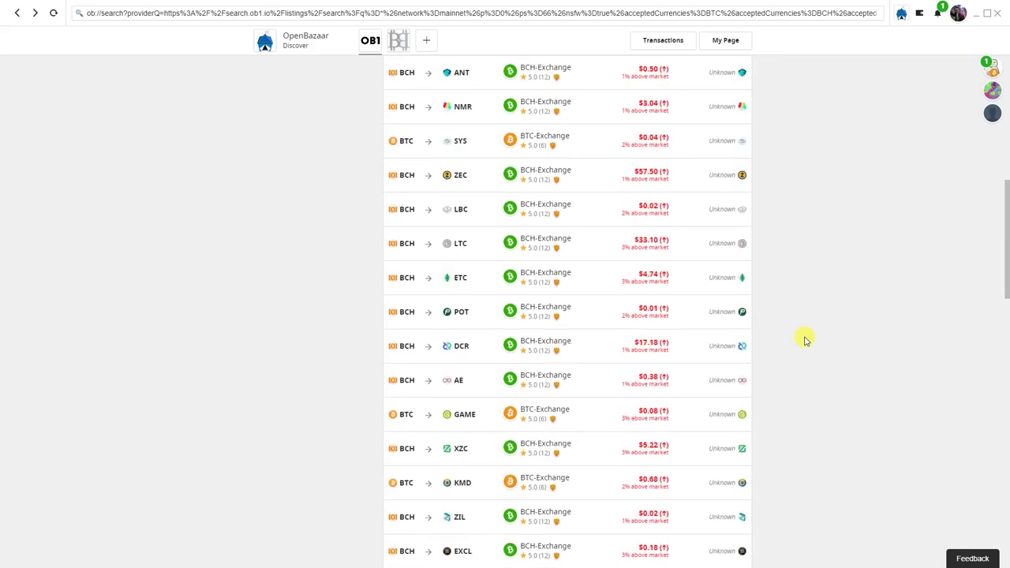
scroll(805, 341, up, 4)
scroll(805, 340, down, 10)
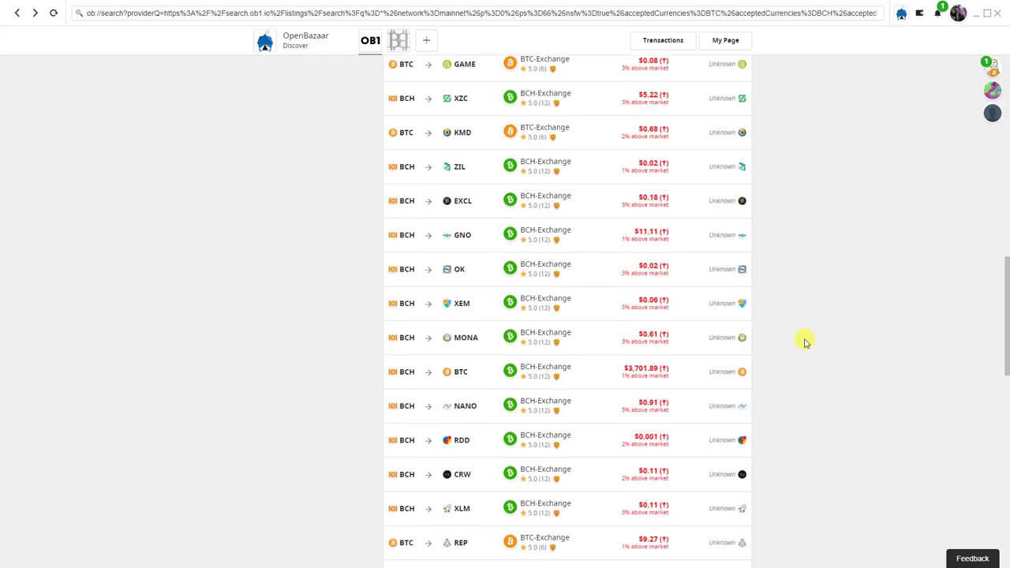
scroll(806, 340, up, 12)
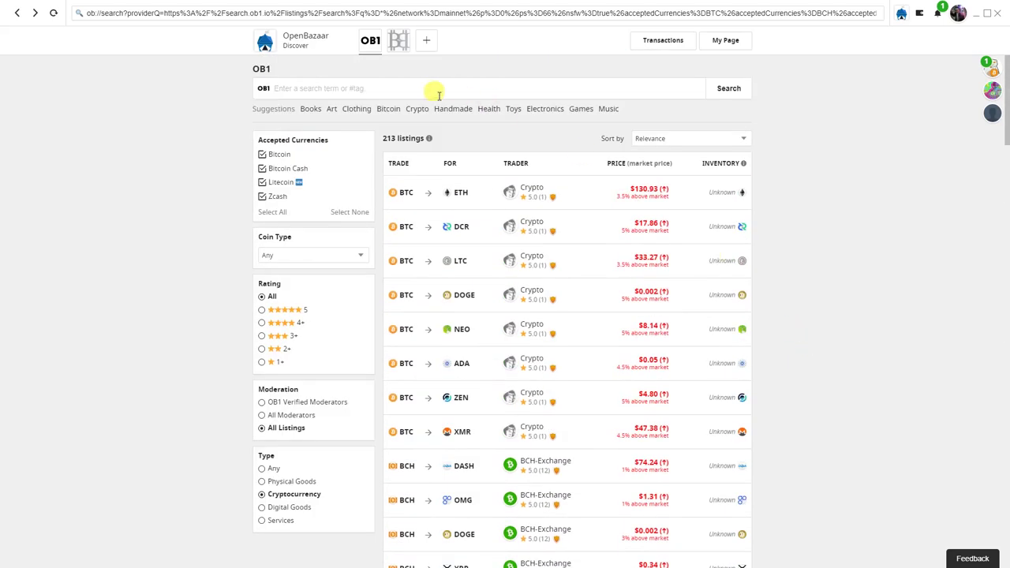
Search the crypto listings for 'litecoin'
click(435, 92)
text(liteco)
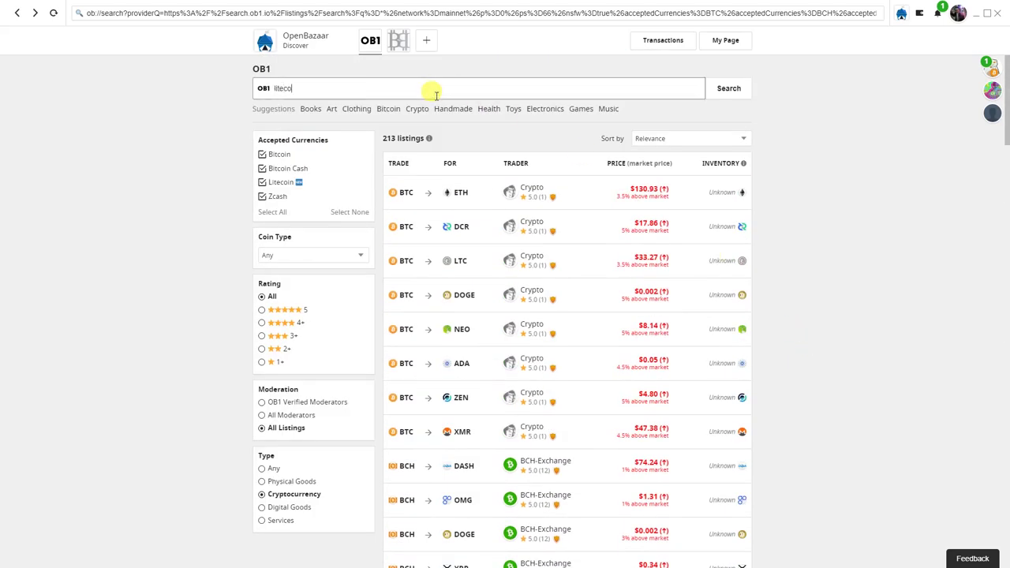
text(in)
key(Return)
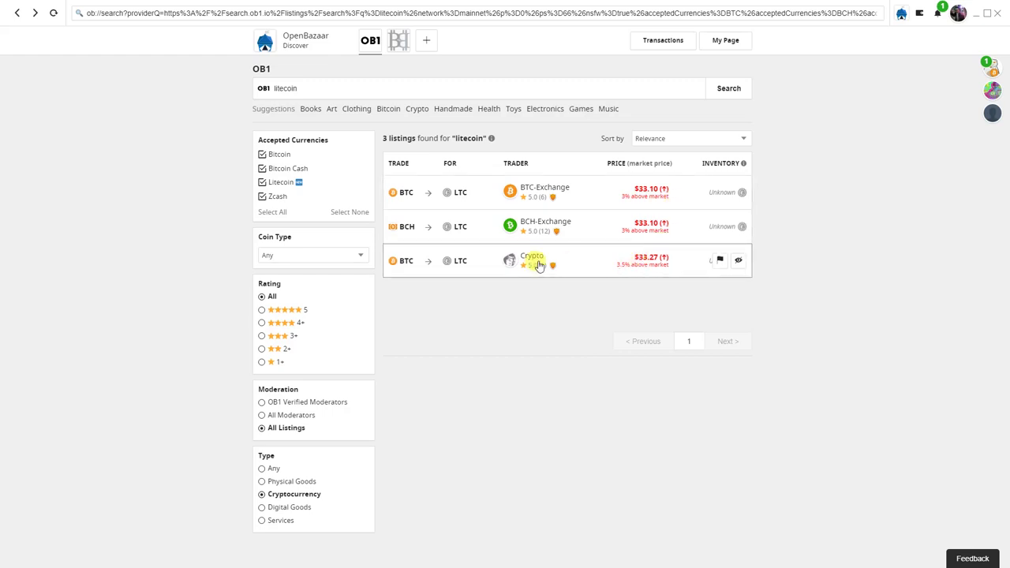
Open the BTC-Exchange BTC→LTC listing and read through its details
click(537, 198)
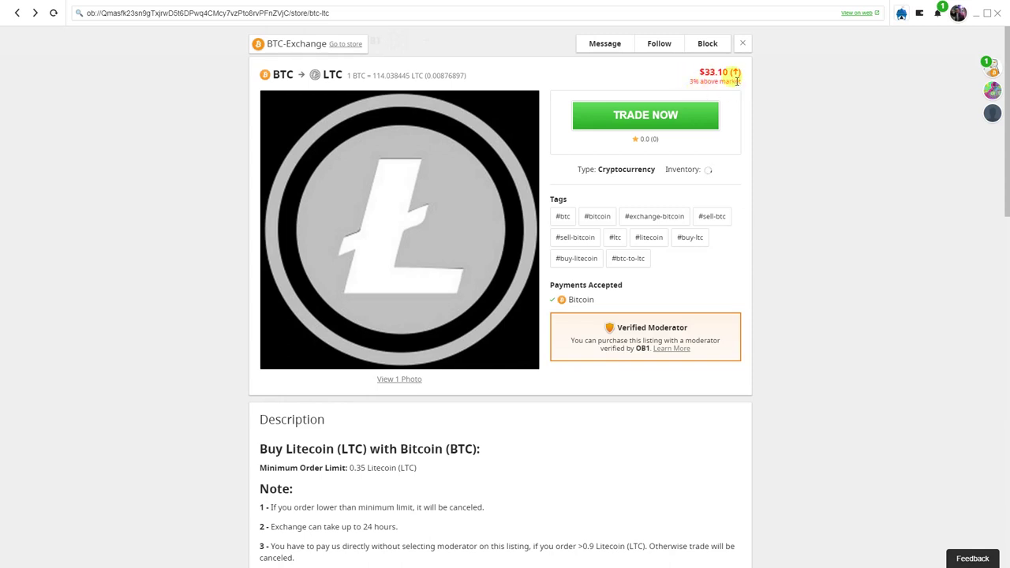
scroll(545, 442, down, 2)
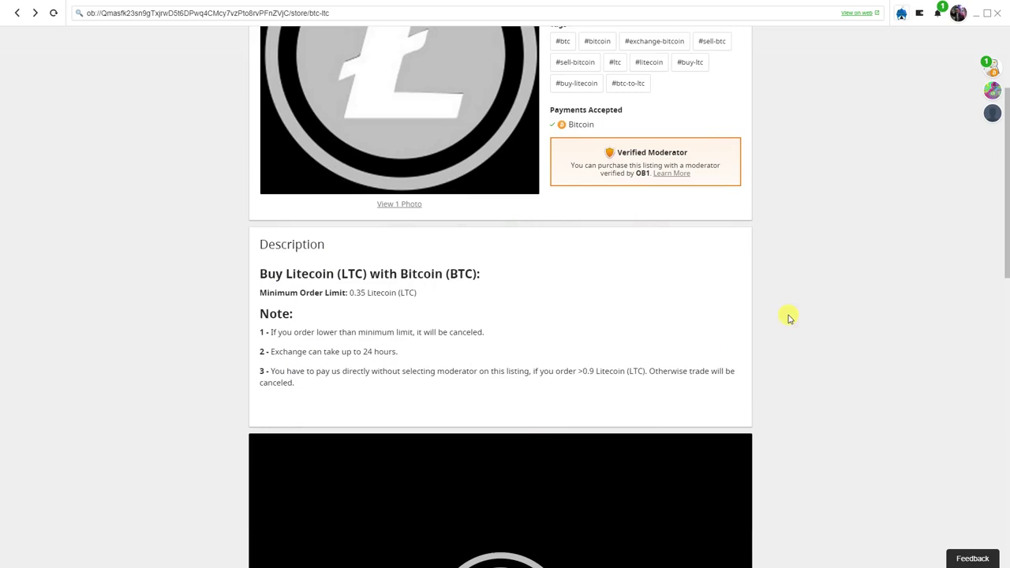
scroll(813, 345, down, 3)
scroll(813, 344, down, 6)
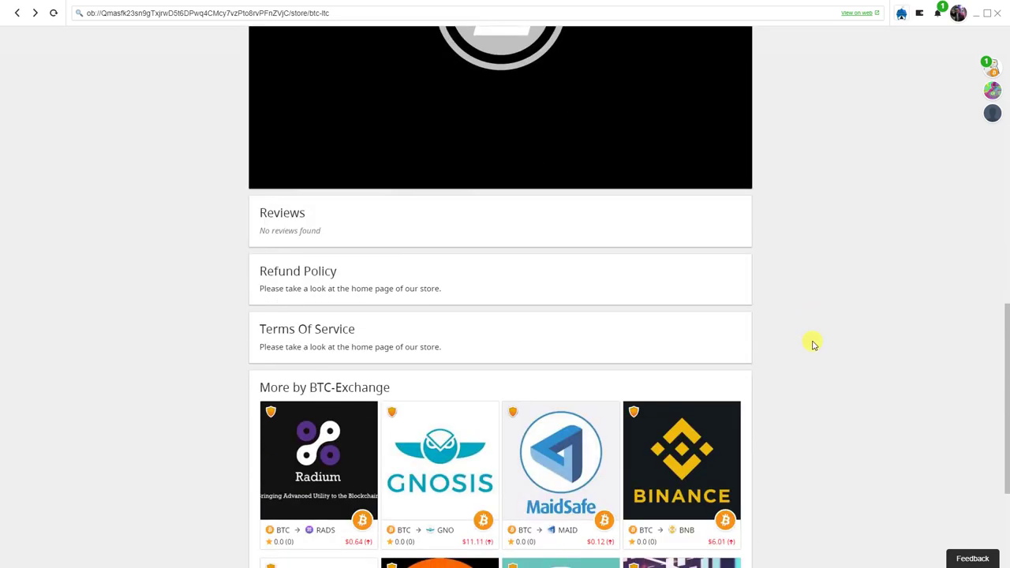
scroll(809, 345, up, 7)
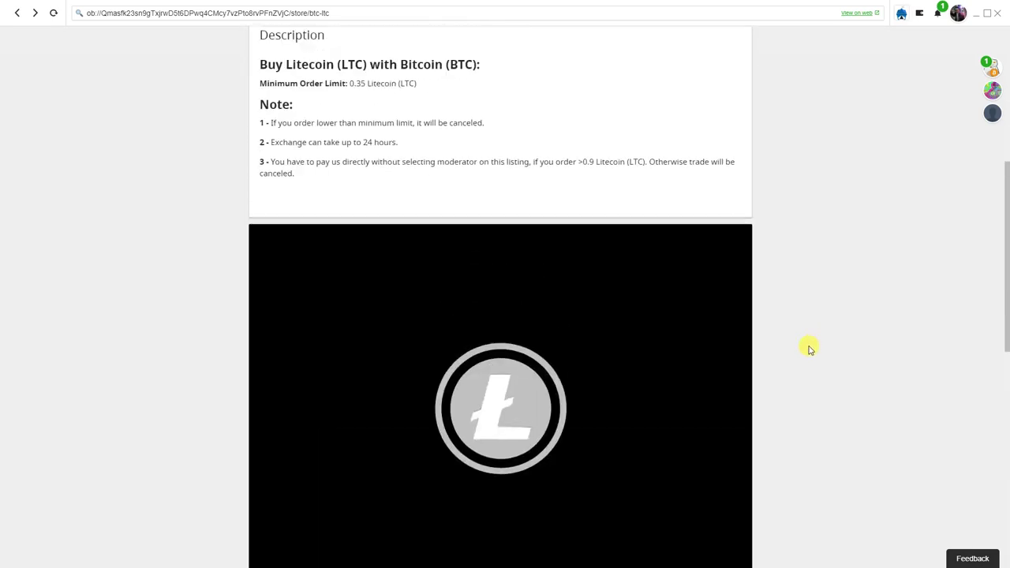
scroll(807, 345, down, 4)
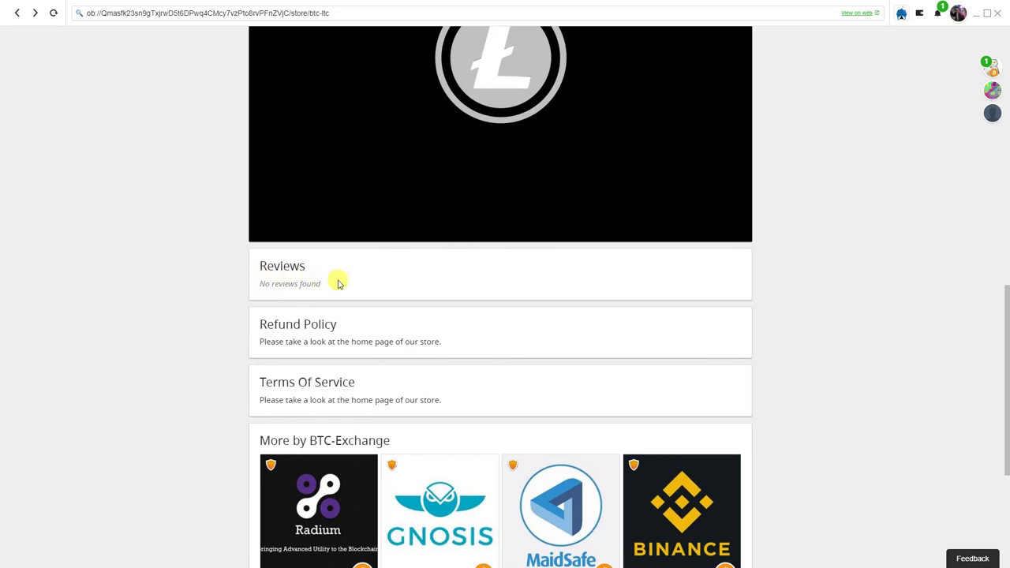
scroll(214, 299, up, 1)
scroll(213, 300, up, 8)
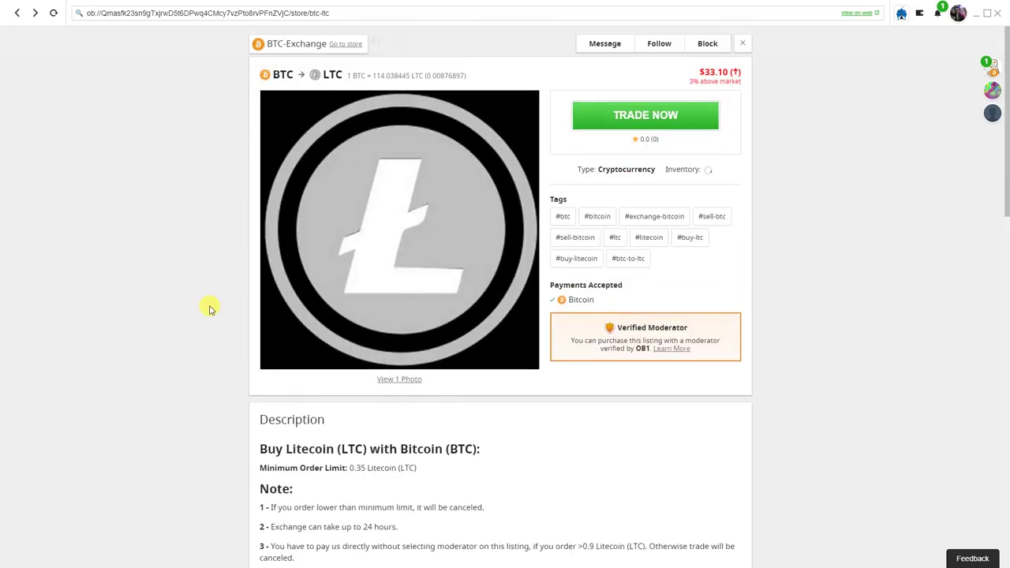
Read BTC-Exchange's 5.0-star reviews, then go to its 71-listing store
click(343, 45)
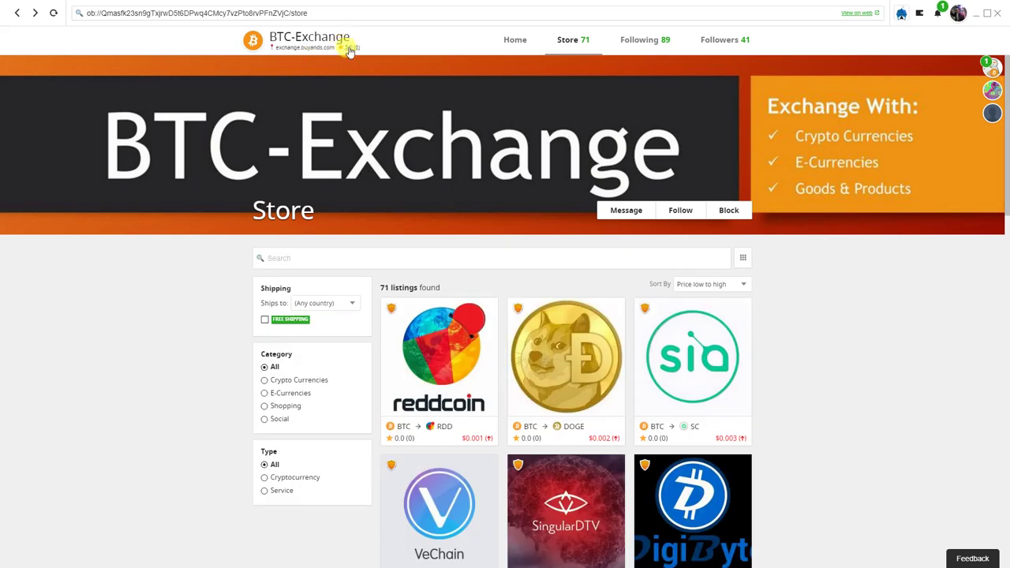
click(348, 50)
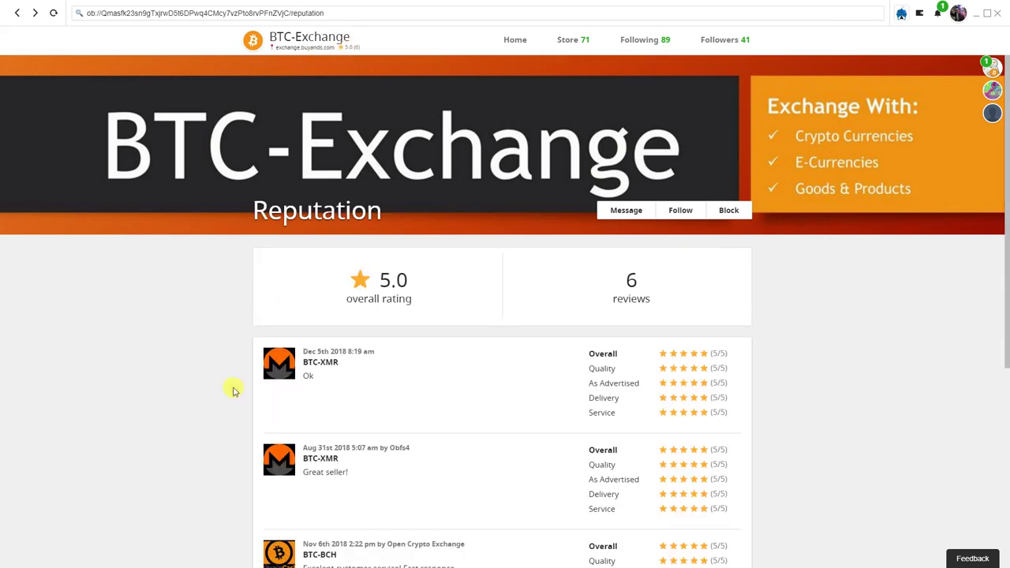
scroll(221, 404, down, 1)
scroll(220, 404, down, 2)
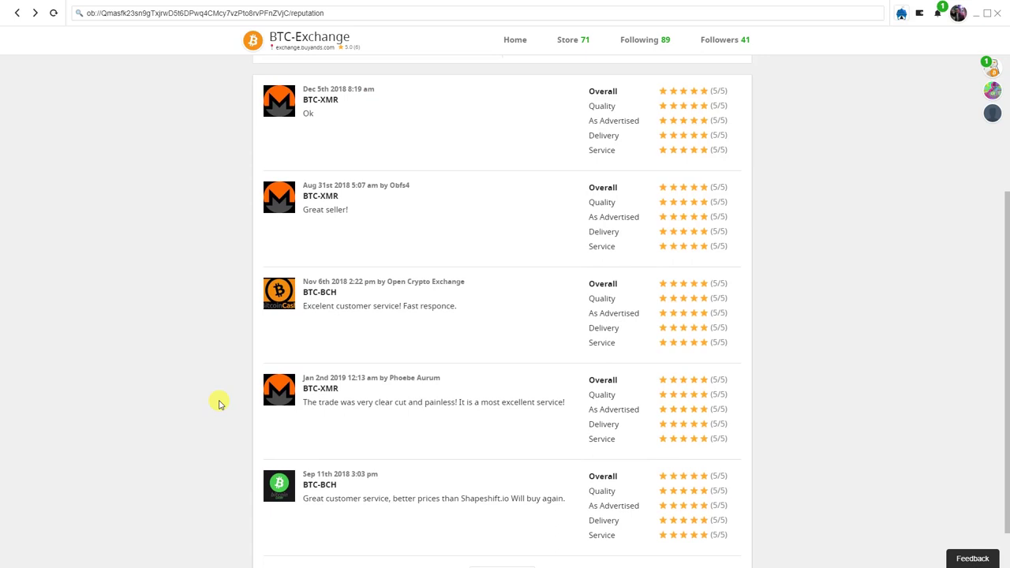
scroll(221, 404, down, 1)
click(500, 521)
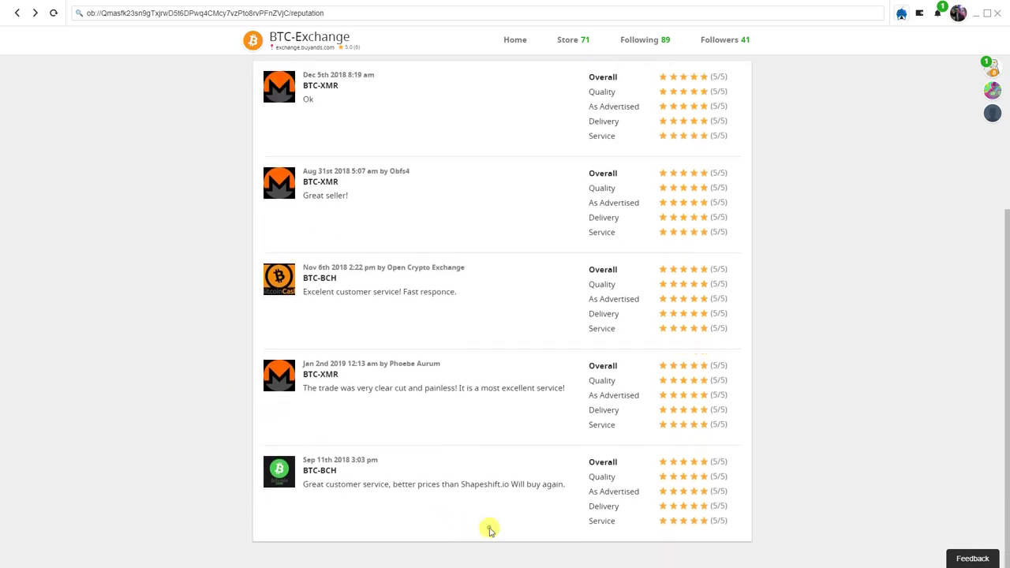
scroll(260, 452, down, 1)
scroll(260, 452, down, 1)
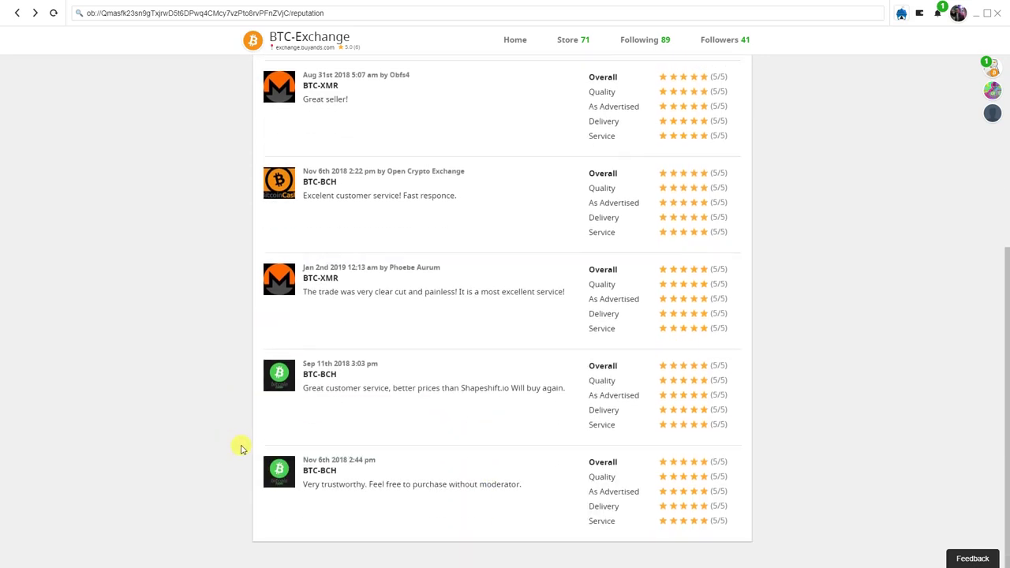
scroll(241, 447, up, 5)
click(567, 44)
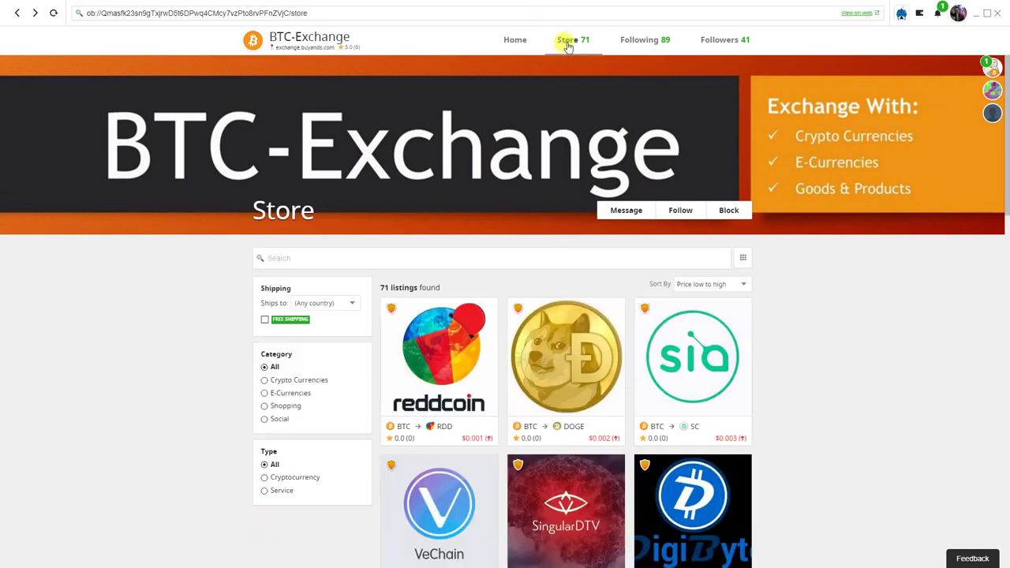
Search the vendor's store for 'ltc' and open the BTC→LTC listing
click(483, 262)
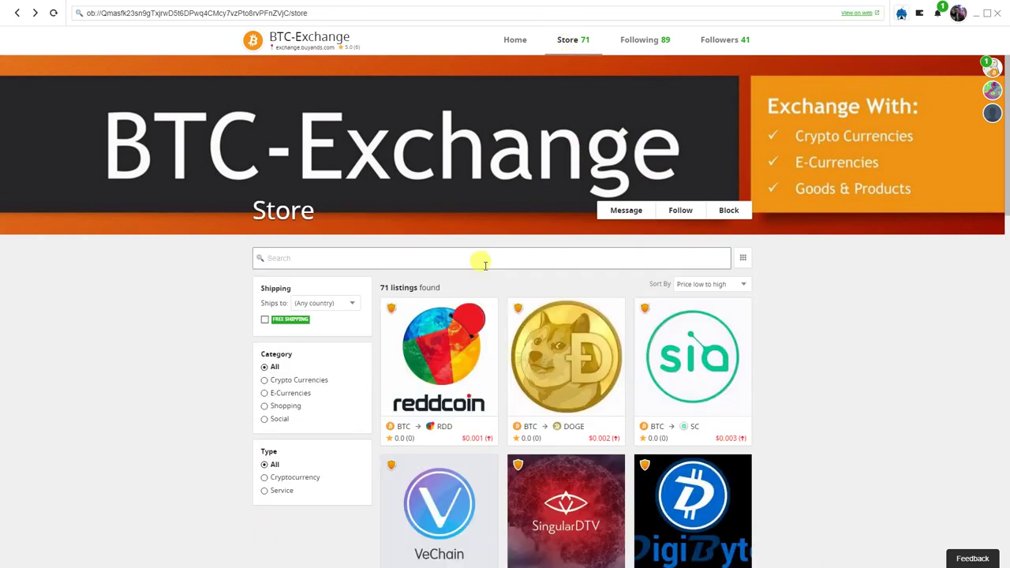
text(ltc)
click(460, 362)
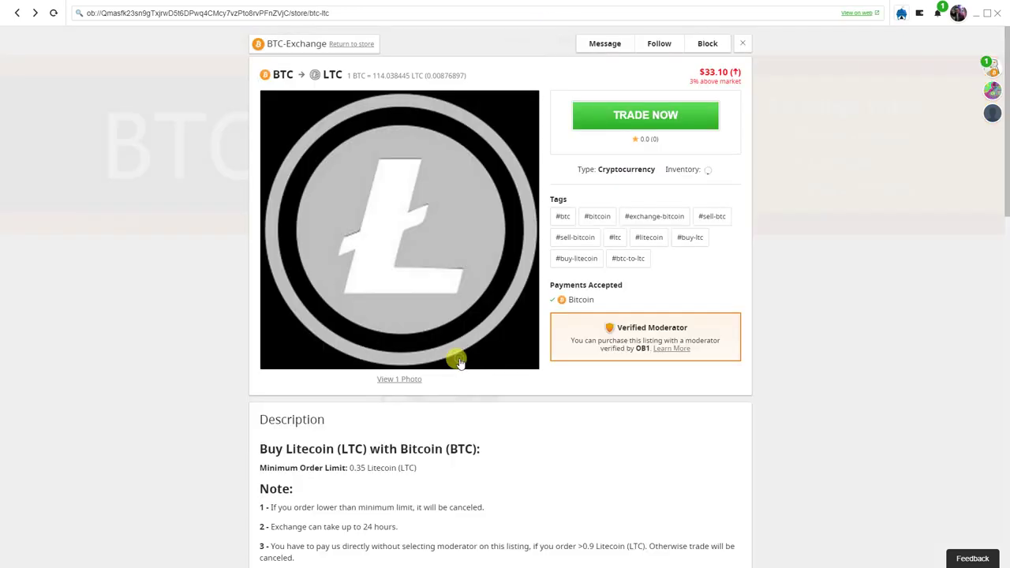
Start a trade on the listing with an amount of 0.05 LTC
click(677, 122)
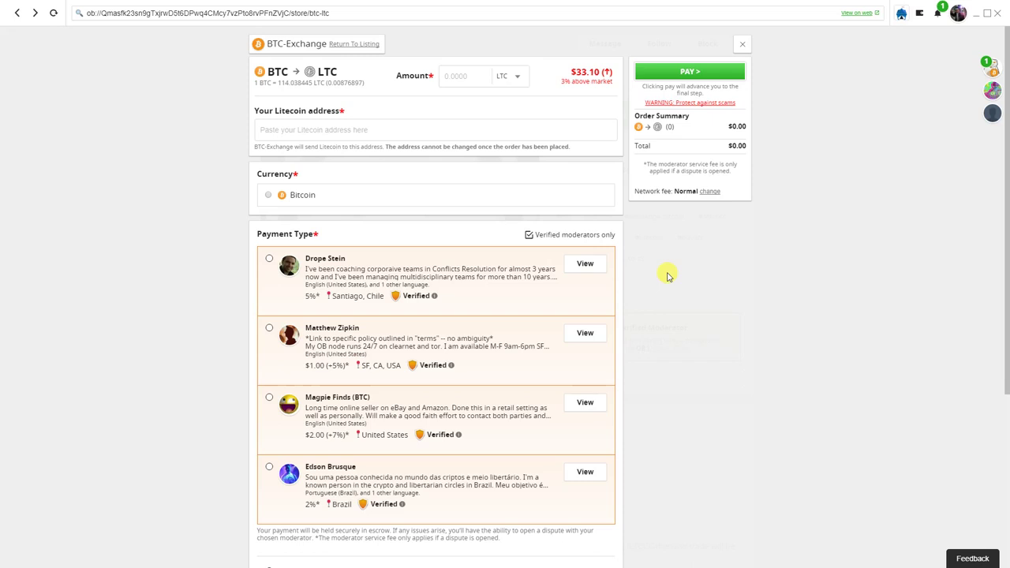
click(452, 76)
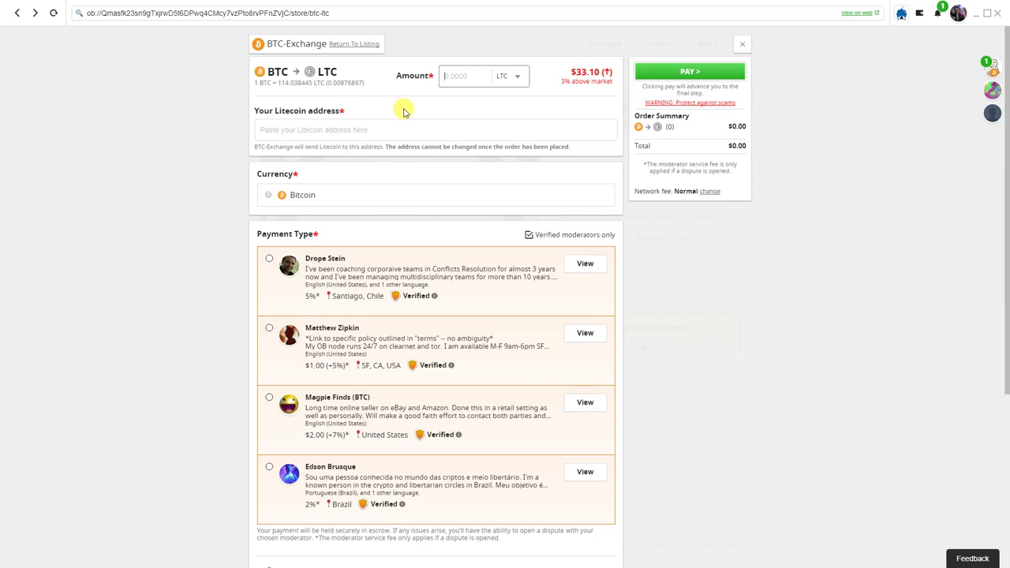
text(0.05)
click(447, 101)
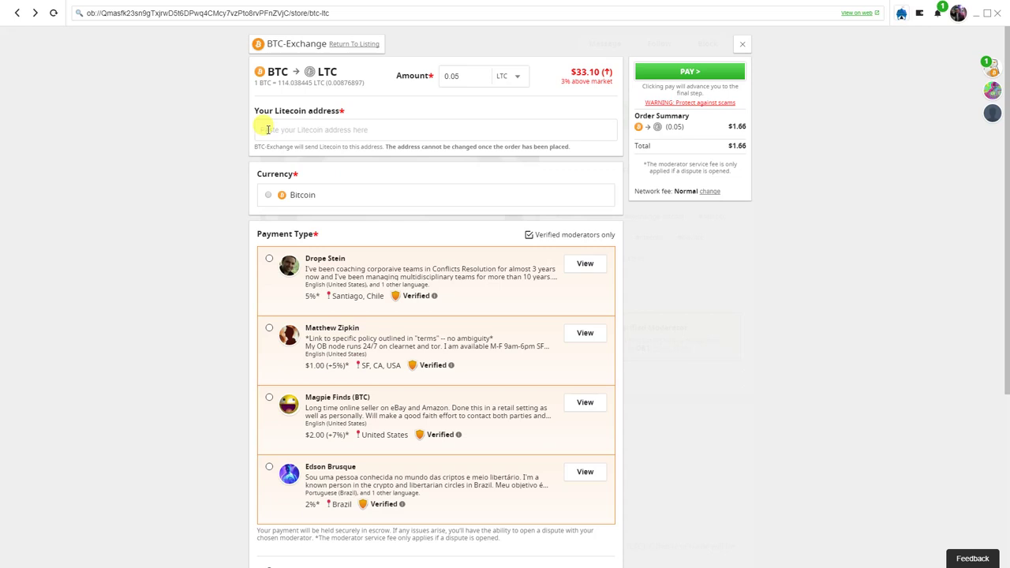
Copy the Litecoin wallet's receiving address and paste it into the order's Litecoin address field
click(316, 129)
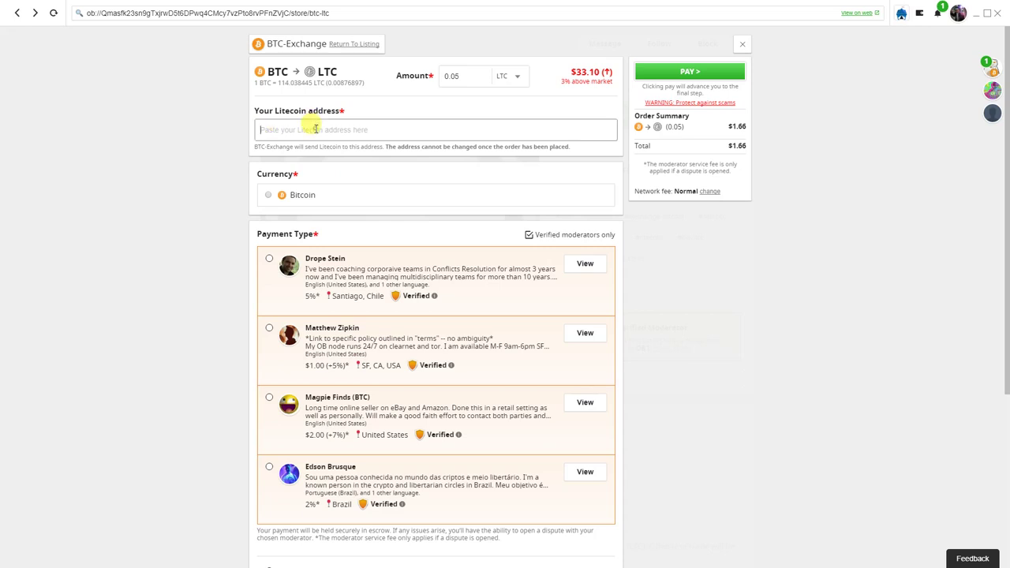
click(921, 16)
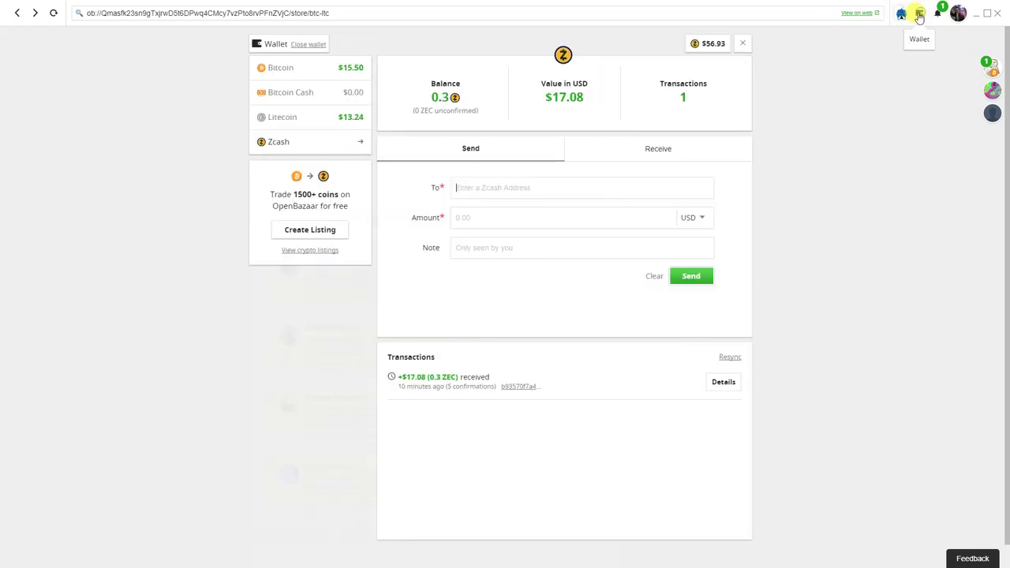
click(332, 120)
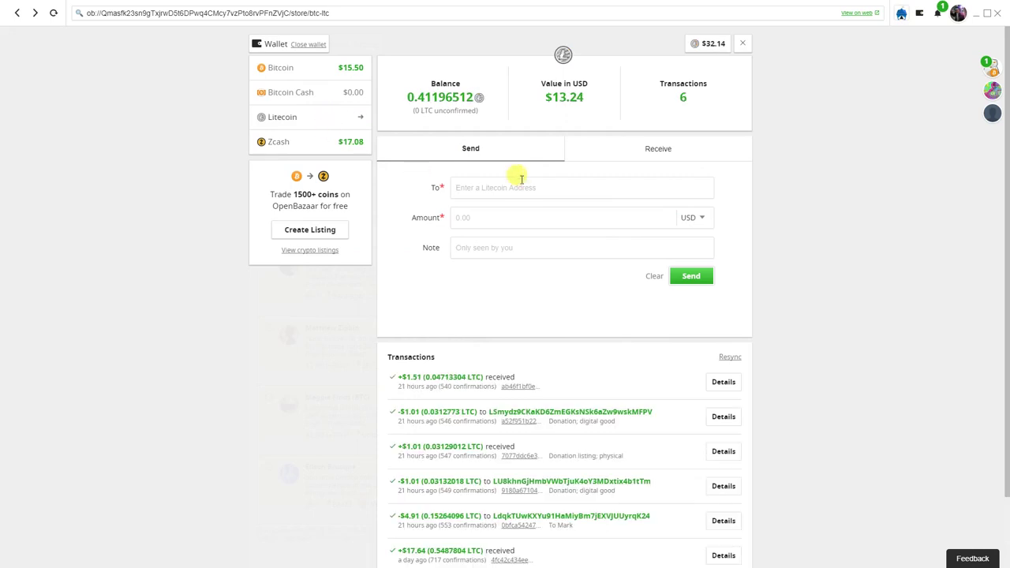
click(612, 146)
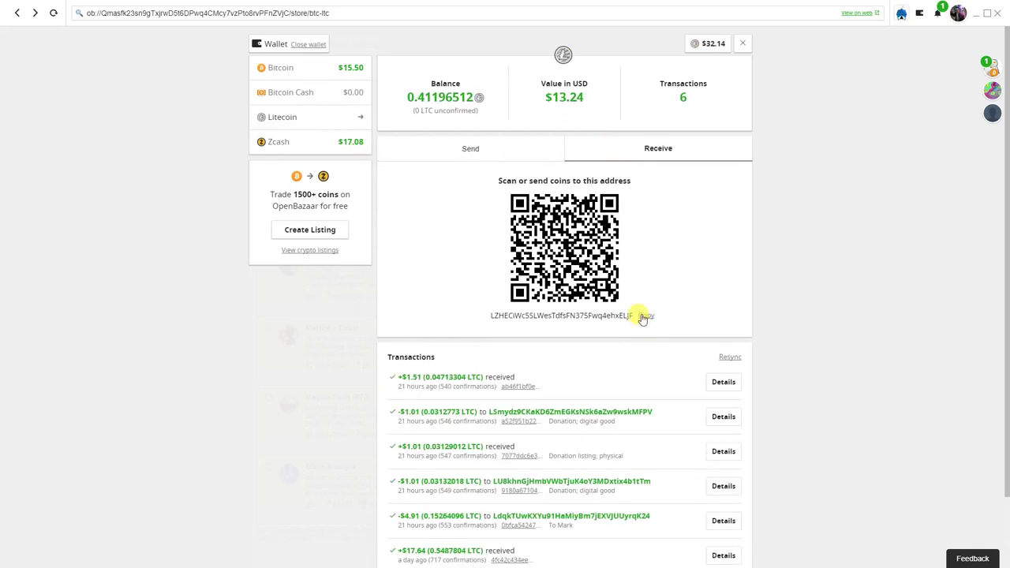
click(644, 315)
click(741, 42)
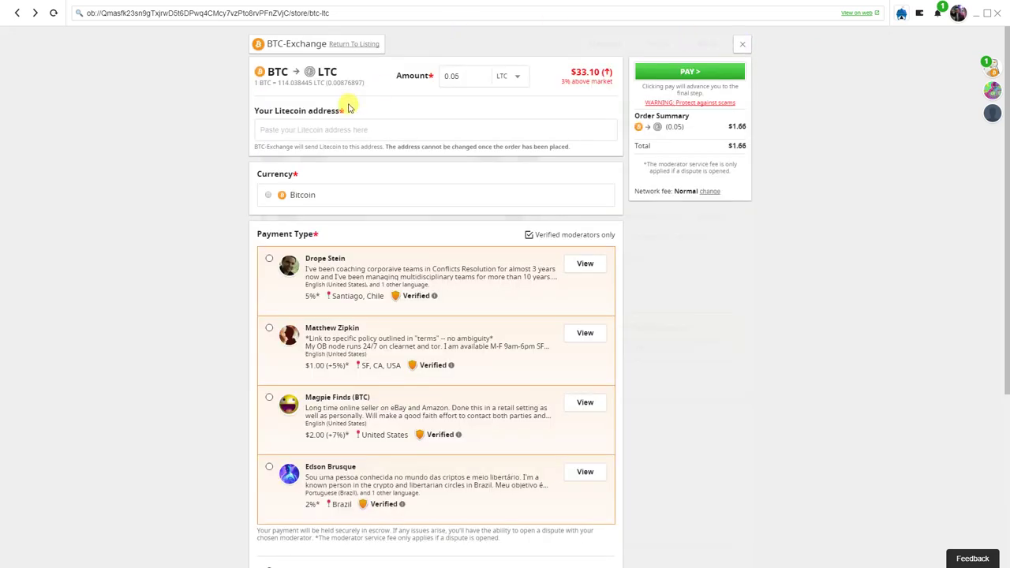
click(324, 129)
text(LZHECiWc5SLWesAdfsFN375Fwq4ehxELJF)
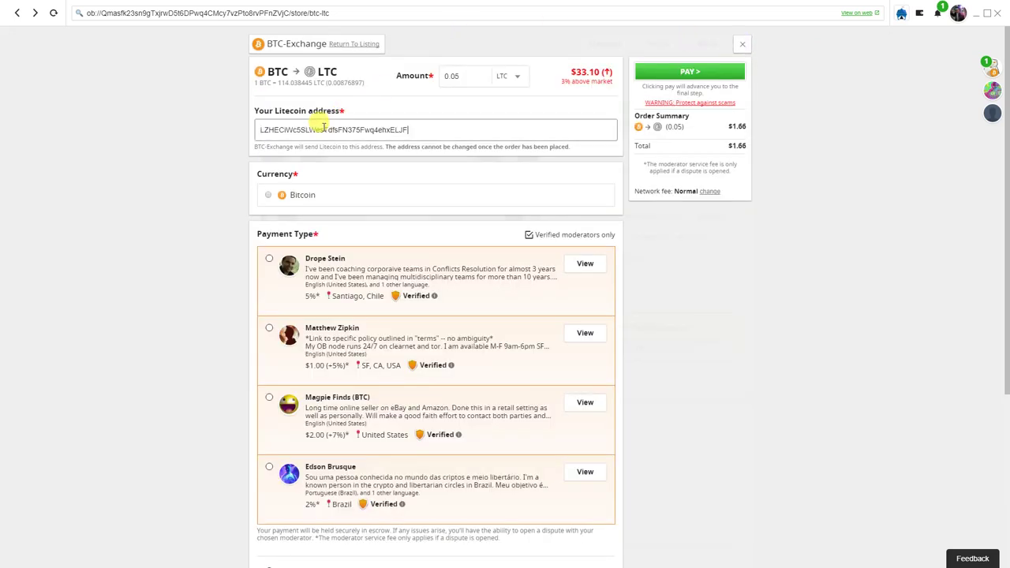
Choose Bitcoin as the payment currency and review the payment type options
click(228, 175)
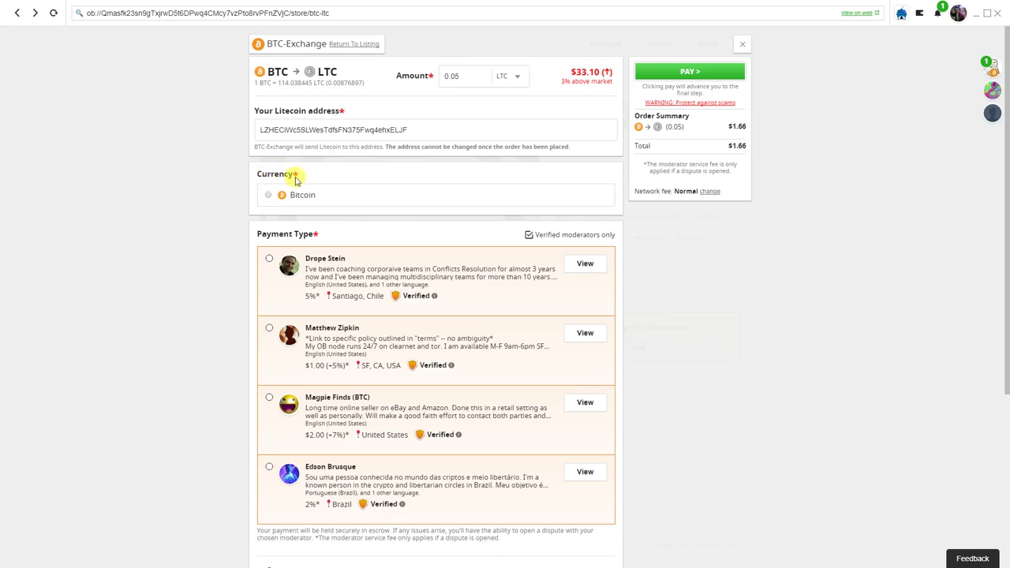
click(267, 195)
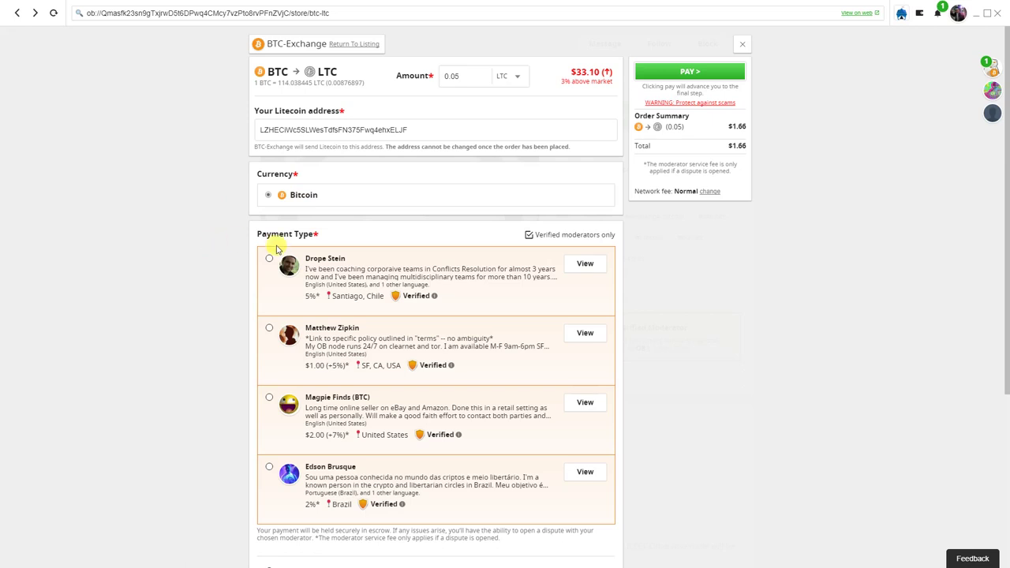
scroll(232, 262, down, 1)
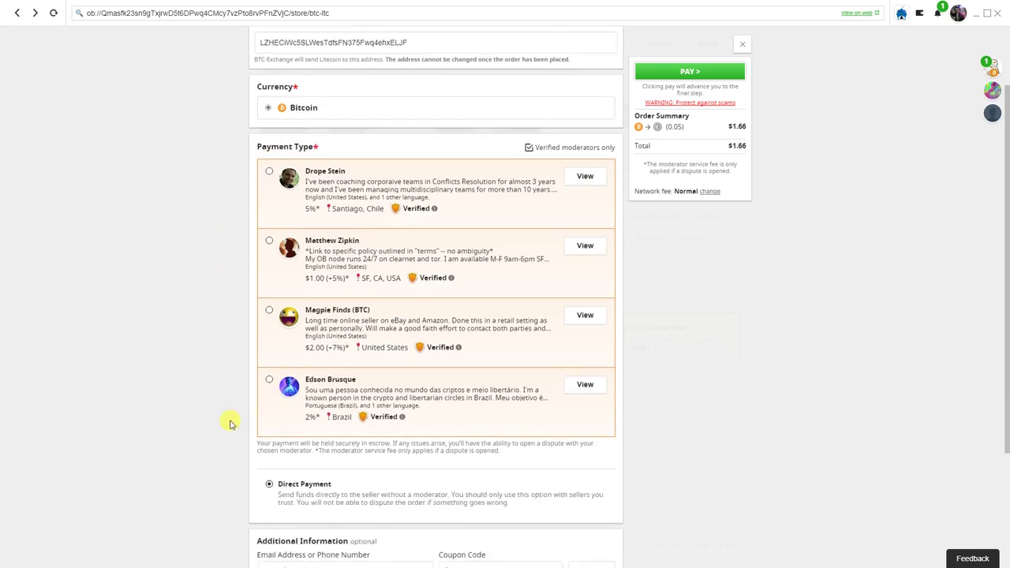
click(269, 484)
scroll(222, 474, up, 1)
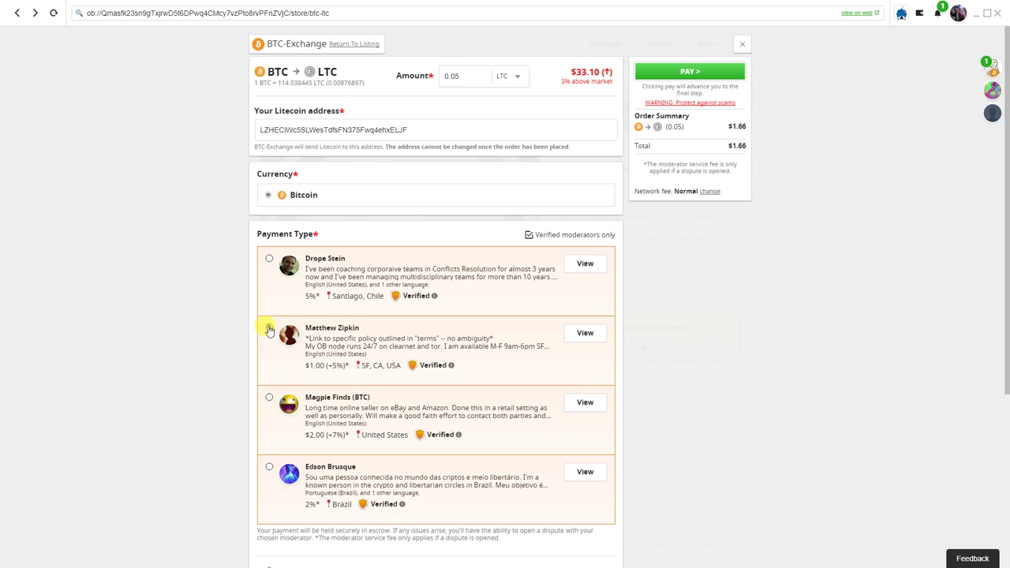
Select the San Francisco, CA moderator charging $1.00 (+5%) for escrow
click(269, 330)
scroll(702, 403, down, 2)
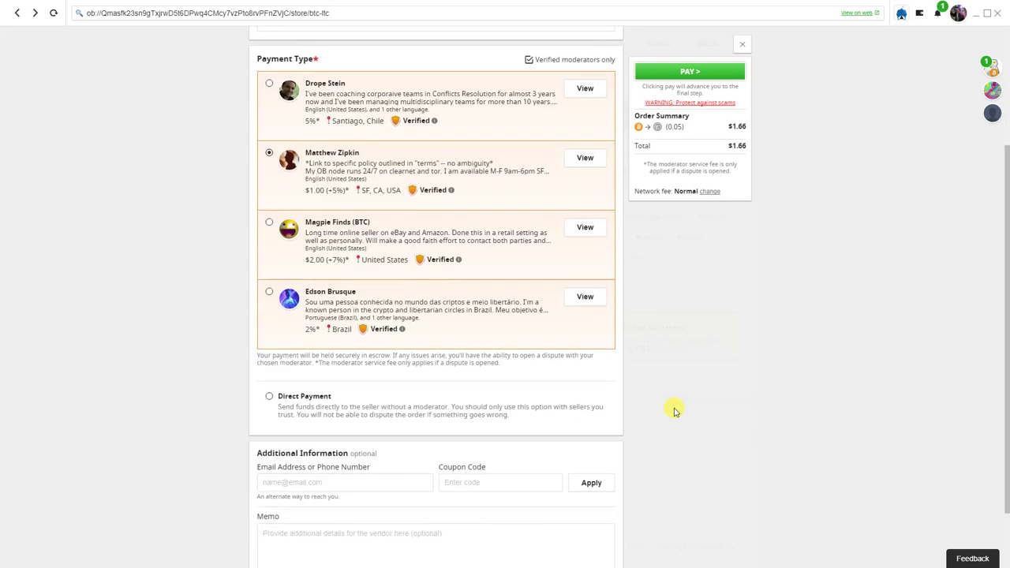
scroll(663, 412, down, 1)
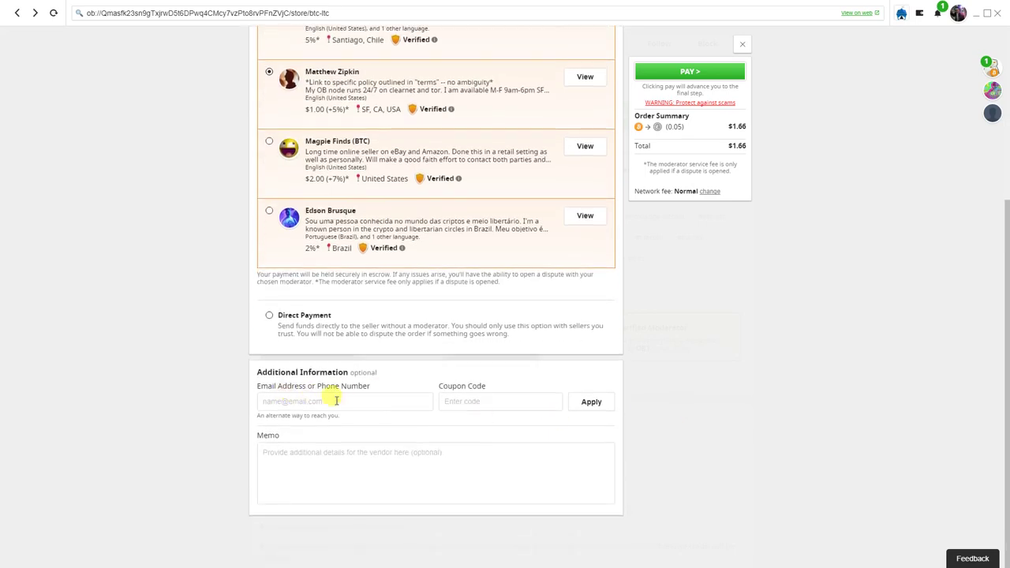
scroll(657, 426, up, 3)
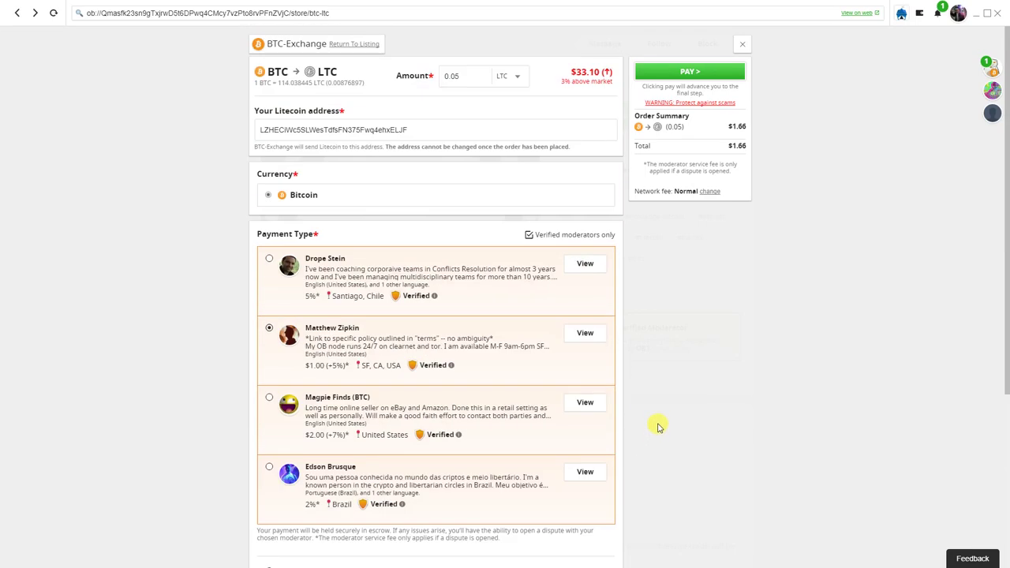
Submit and confirm the order, then pay ฿0.00045217 from the wallet including network fee
click(687, 71)
click(728, 154)
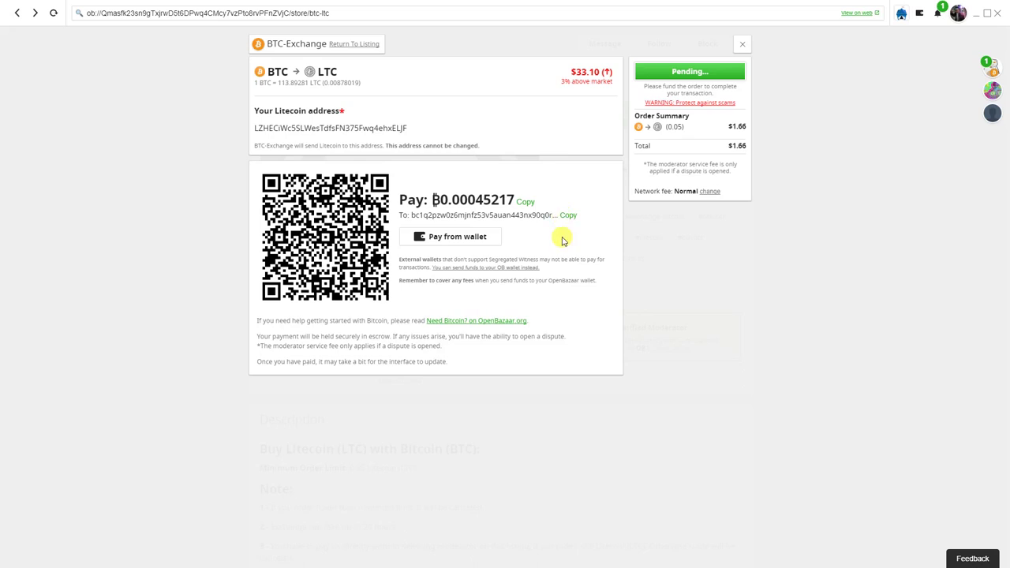
click(476, 241)
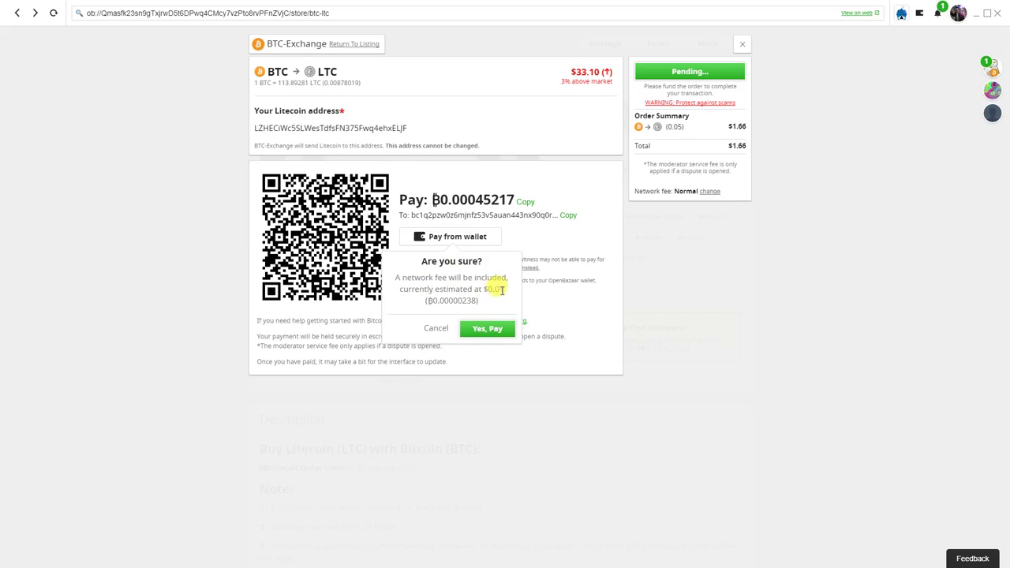
click(489, 333)
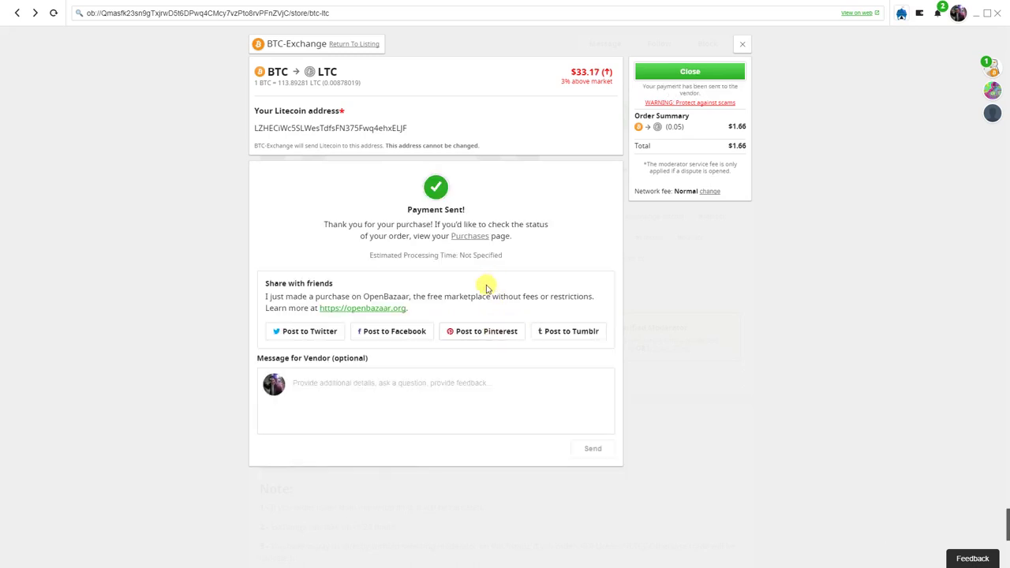
Close the Payment Sent order panel to return to the Litecoin wallet
click(344, 382)
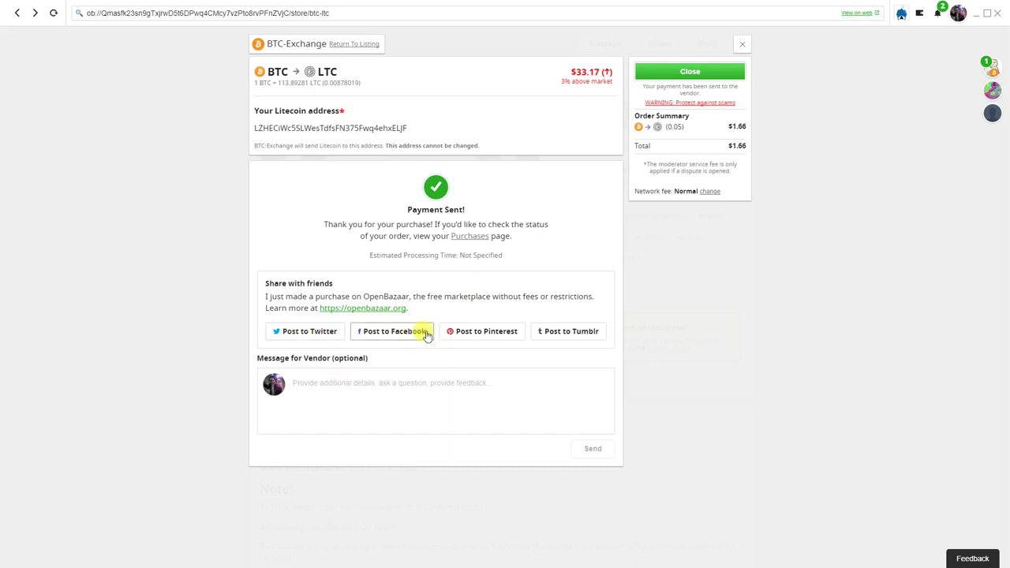
click(690, 71)
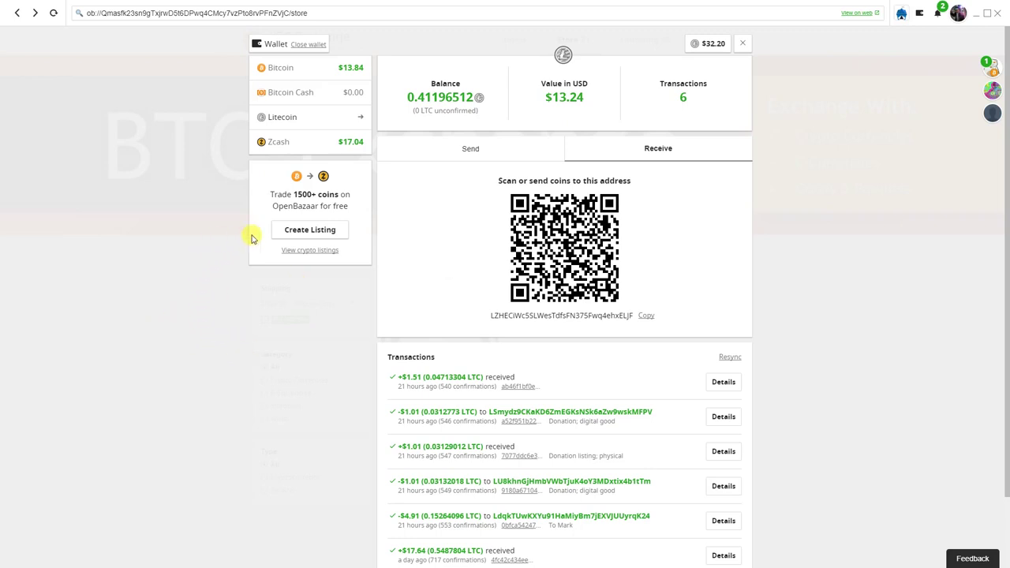
Begin a new cryptocurrency listing with Monero chosen as the currency to trade
click(311, 229)
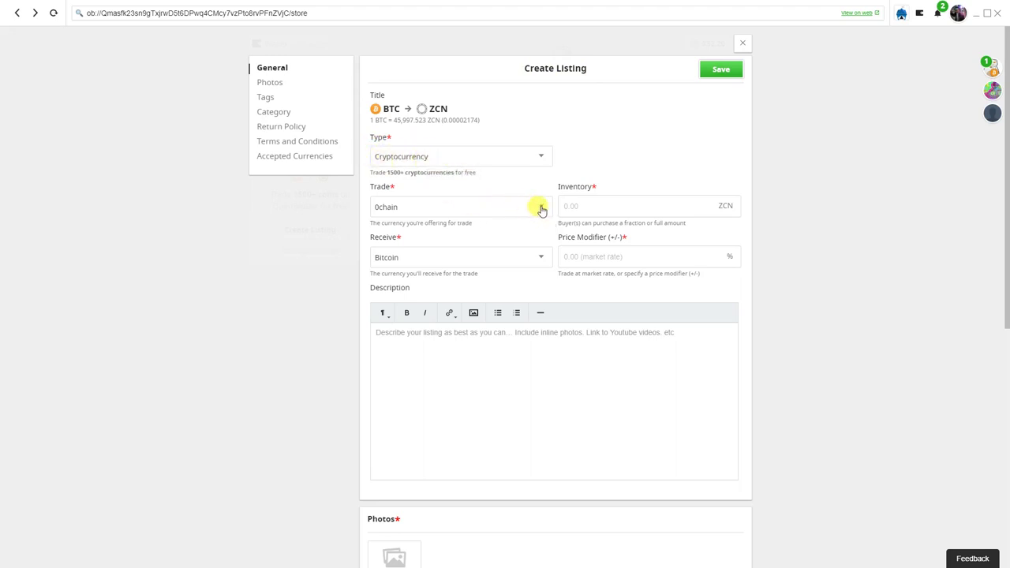
click(541, 209)
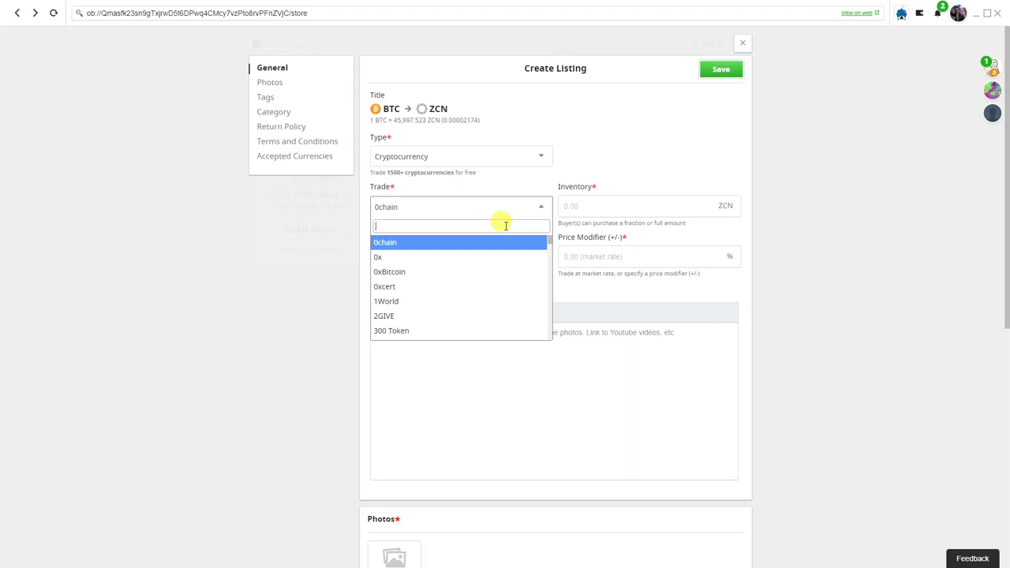
text(monero)
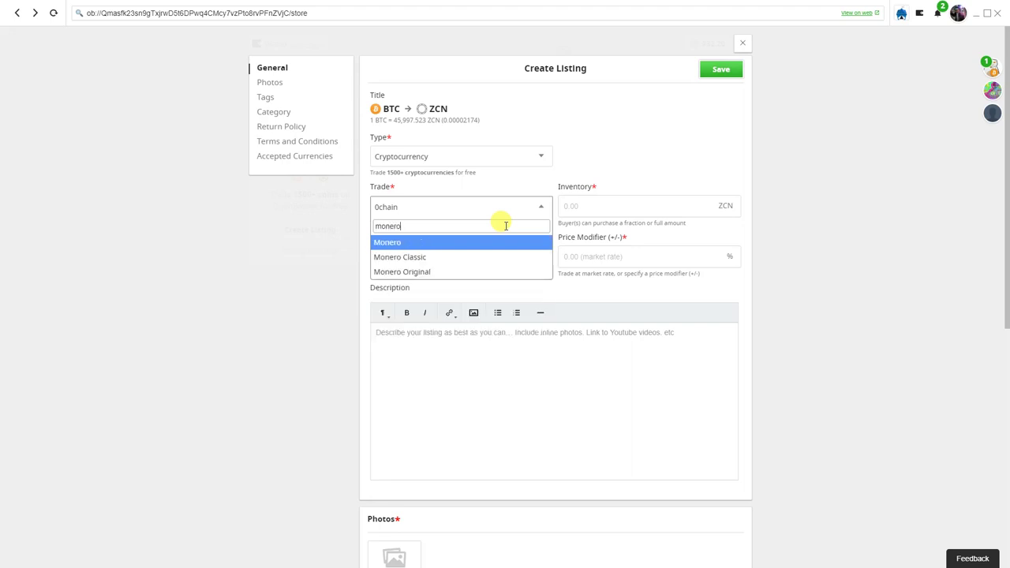
click(501, 241)
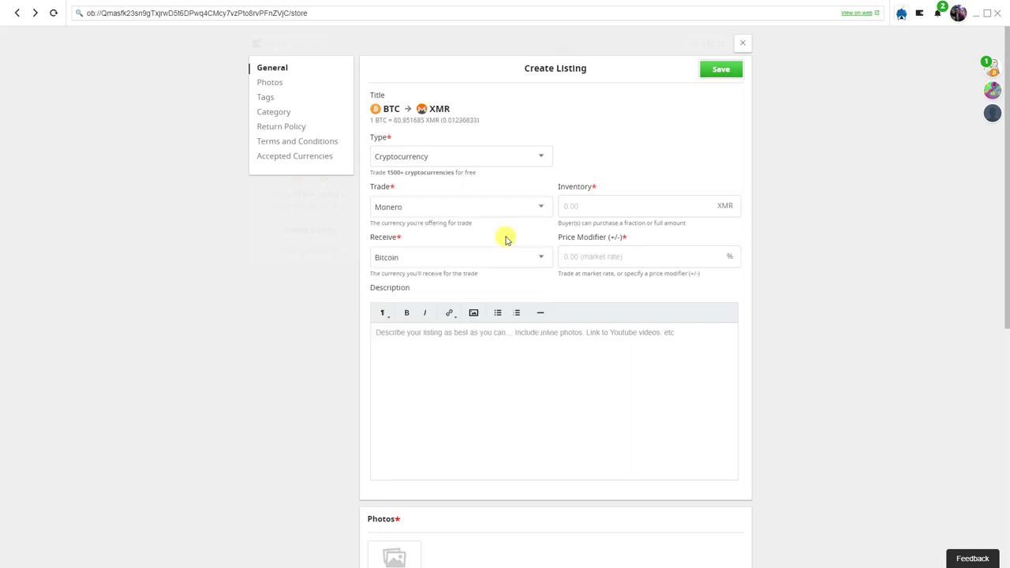
click(541, 258)
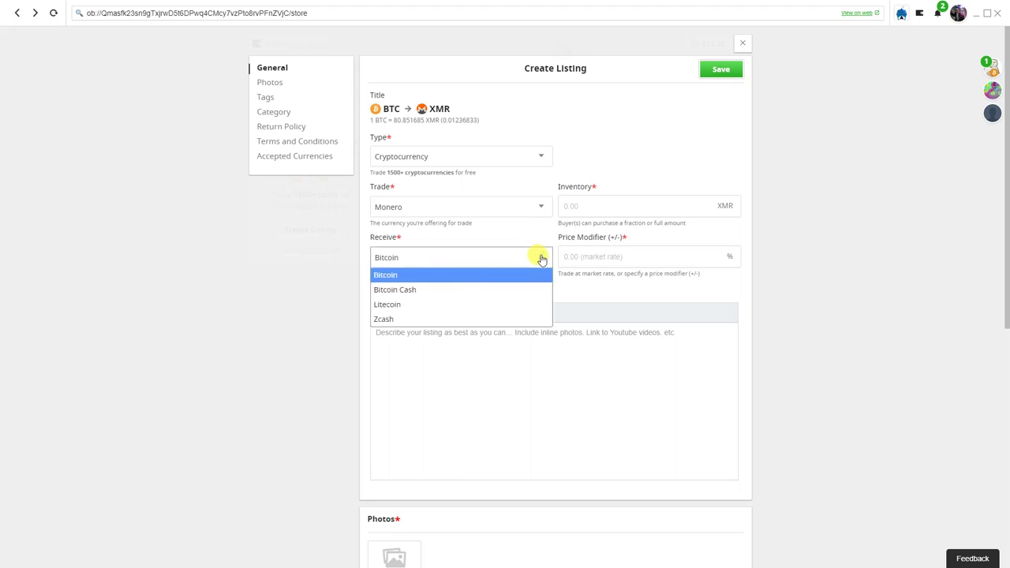
Keep Bitcoin as the received currency and set the inventory to 2
click(399, 275)
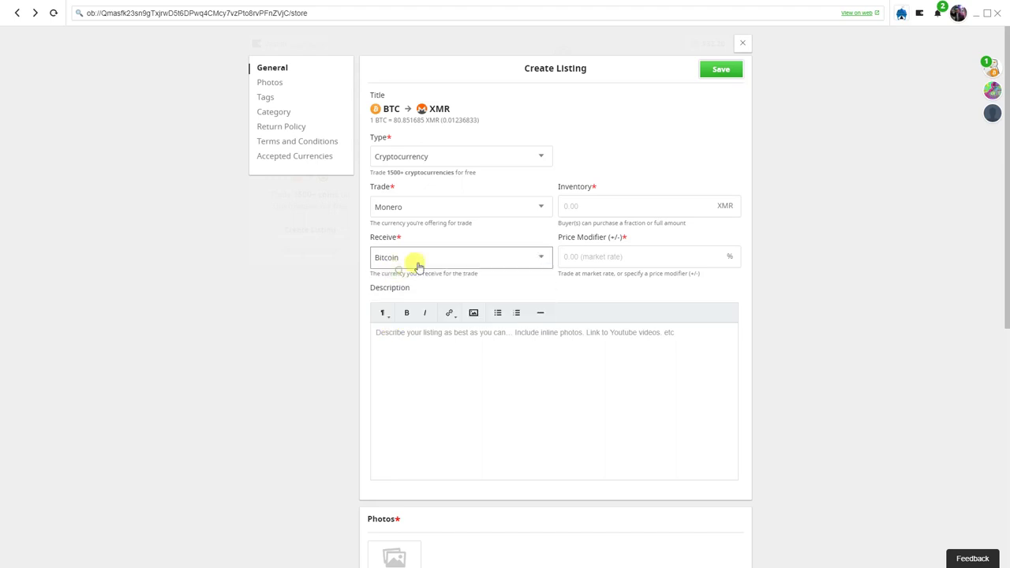
click(606, 207)
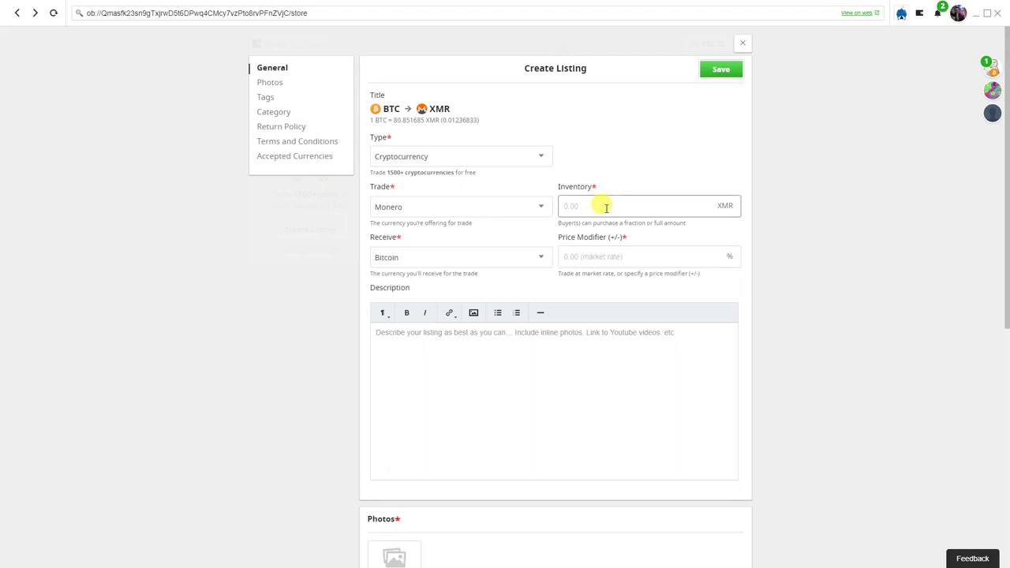
text(2)
click(775, 256)
Set the listing's price modifier to +2, correcting an accidental -4
click(657, 252)
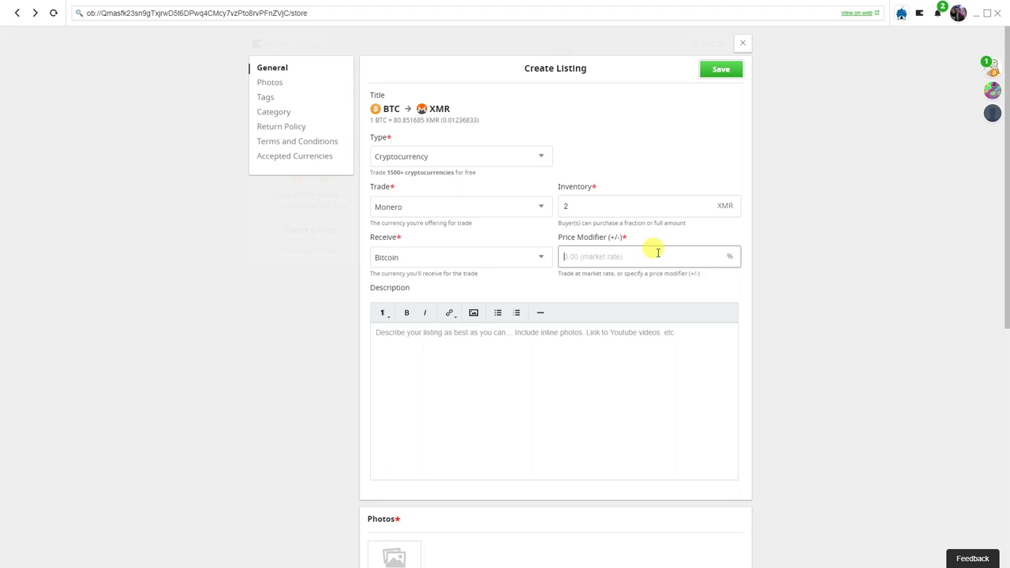
text(-4)
key(BackSpace)
key(BackSpace)
text(+2)
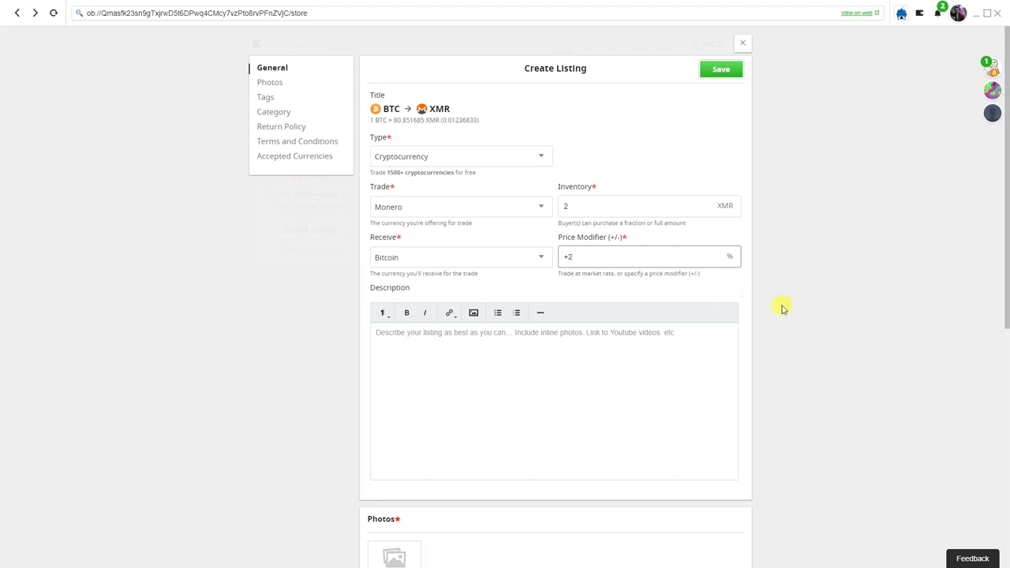
click(796, 301)
Select the Description field and review the rest of the listing form
click(584, 371)
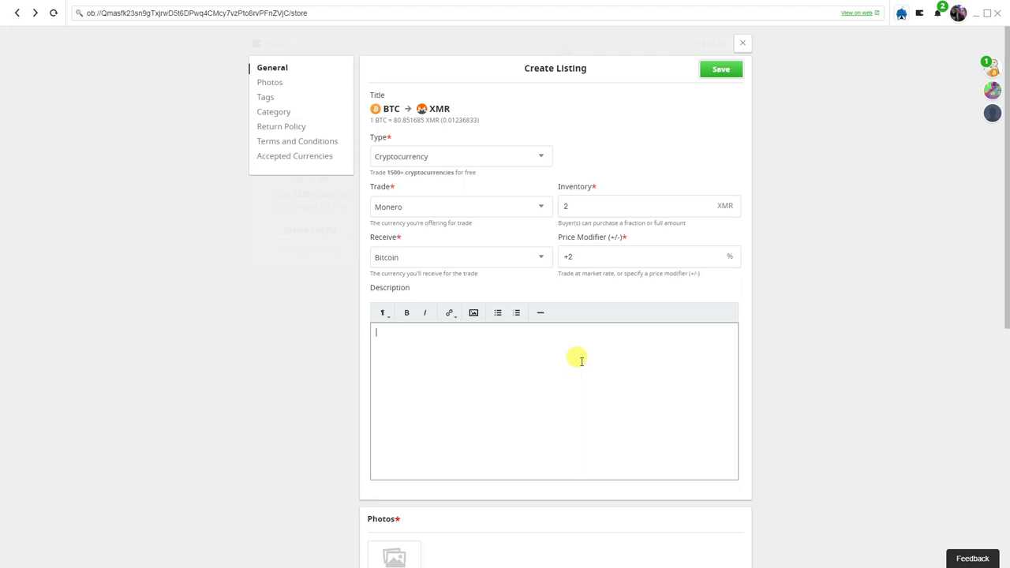
scroll(823, 429, down, 3)
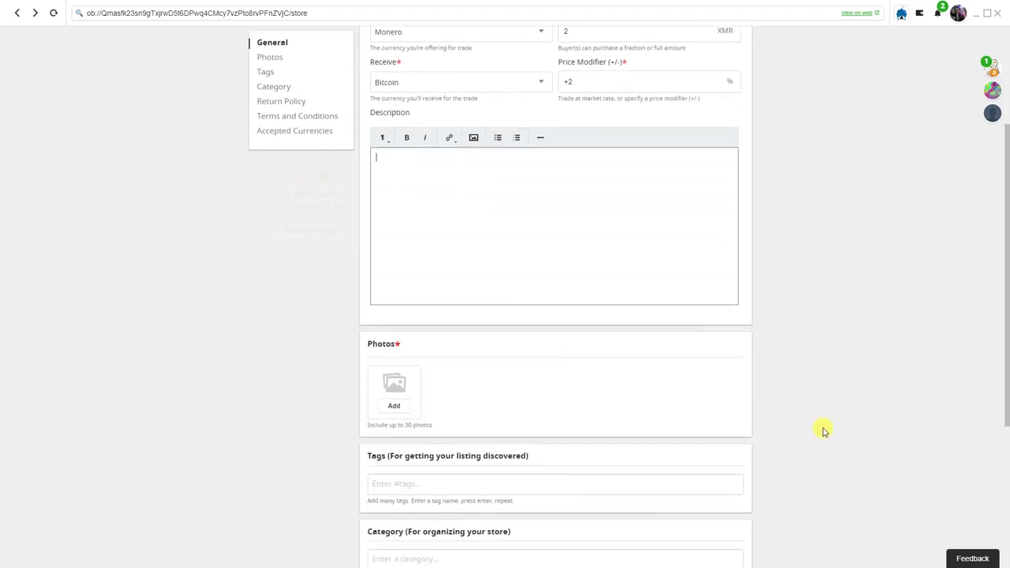
scroll(767, 364, down, 2)
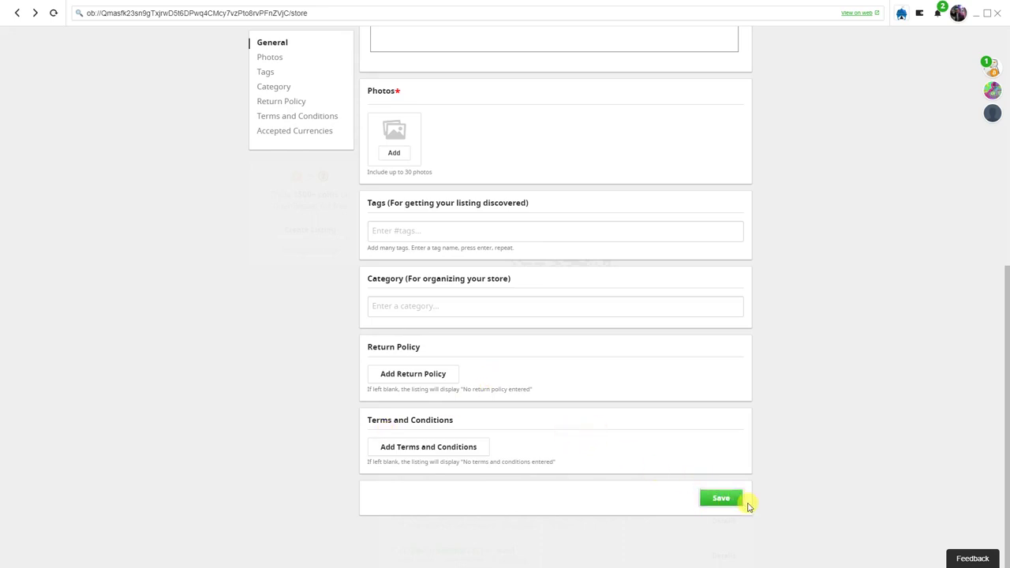
scroll(773, 444, up, 5)
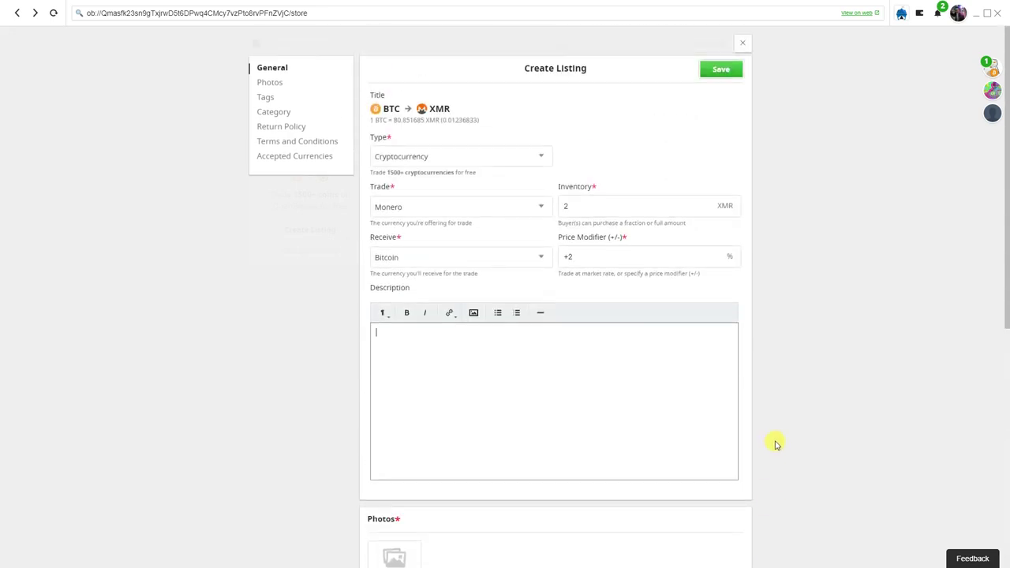
Discard the Create Listing form and minimize OpenBazaar to reveal Chrome's Join Our Slack page
key(Escape)
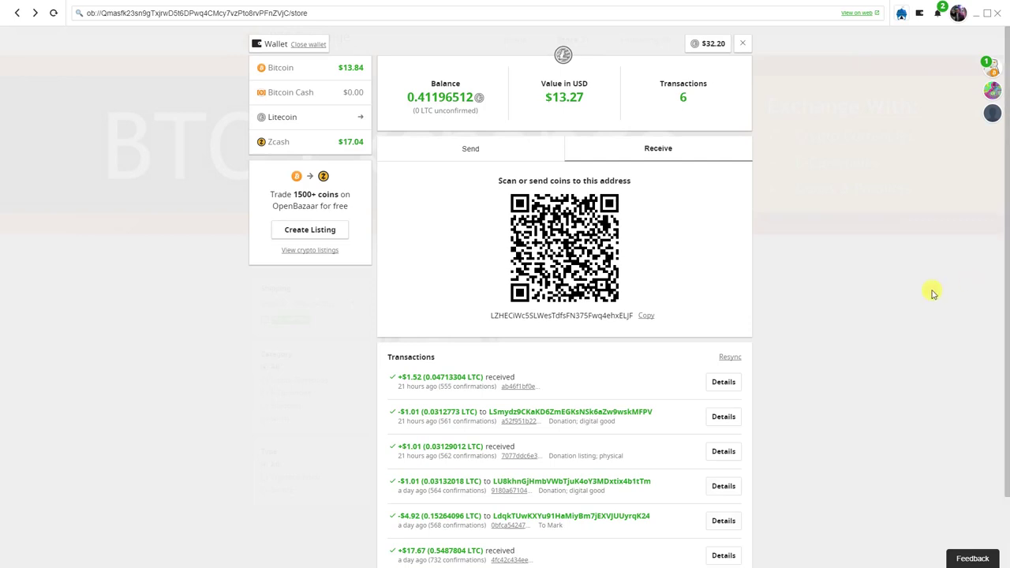
click(976, 13)
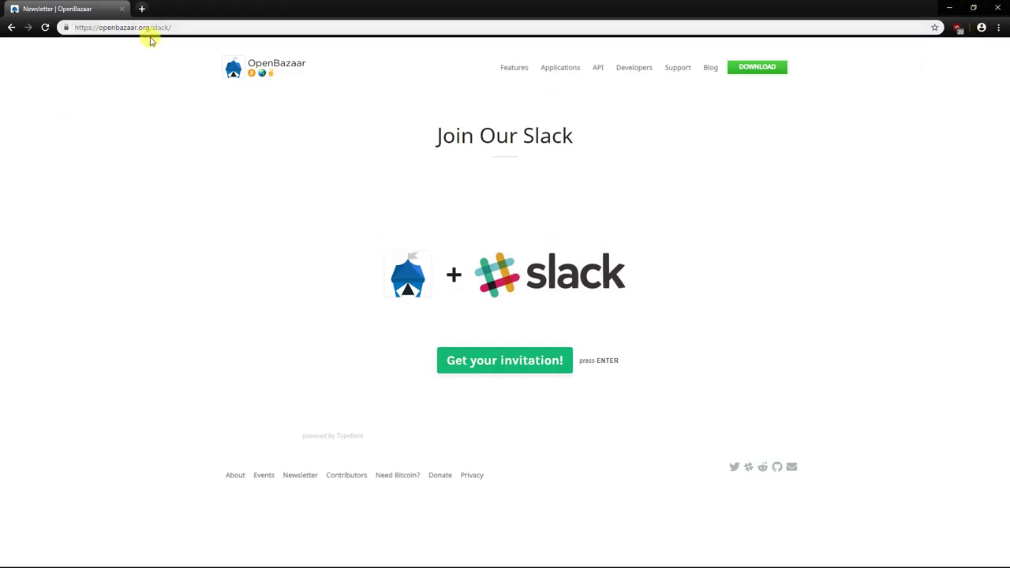